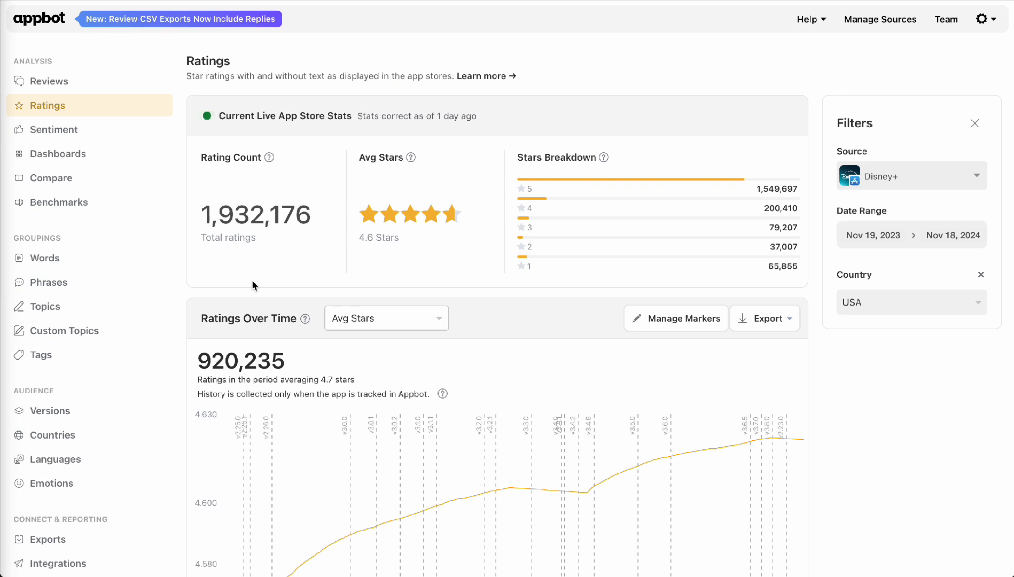
Examine the Disney+ Ratings Over Time chart, including its available metrics and export options
{"action": "scroll", "coordinate": [441, 317], "scroll_direction": "down", "scroll_amount": 3}
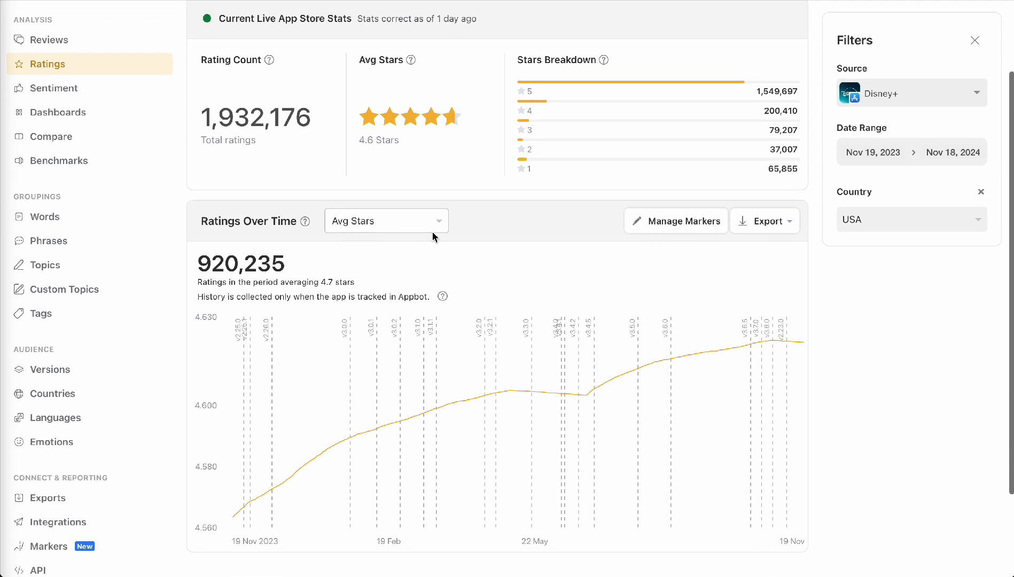
{"action": "left_click", "coordinate": [441, 227]}
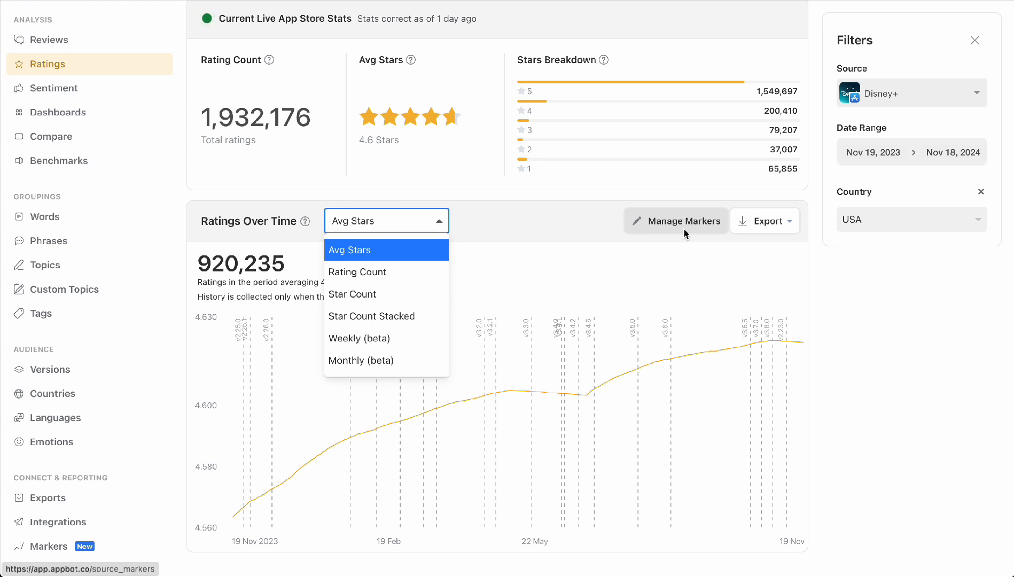
{"action": "left_click", "coordinate": [762, 267]}
{"action": "left_click", "coordinate": [793, 225]}
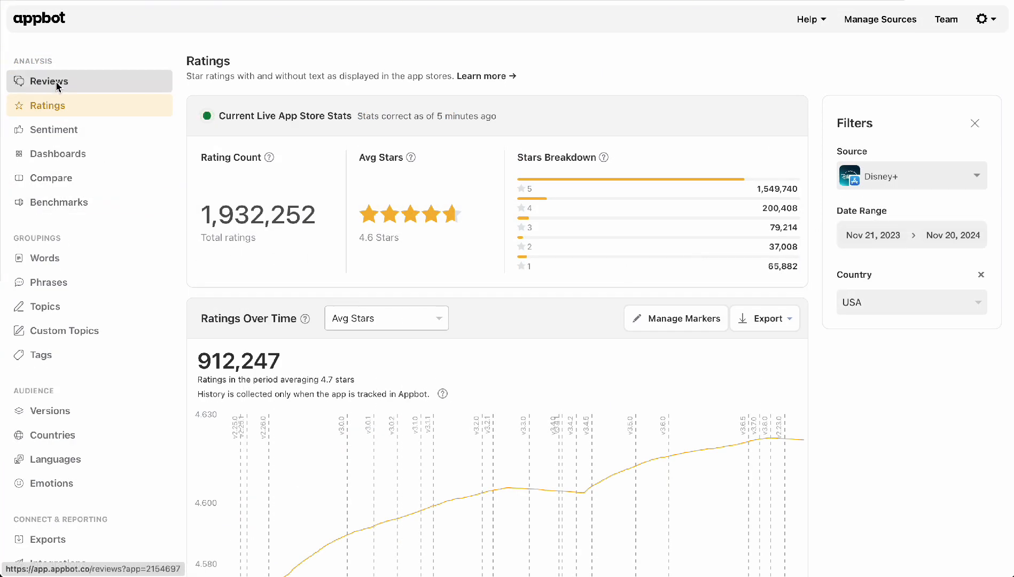
Open the Disney+ text reviews and view the list of selectable app sources
{"action": "left_click", "coordinate": [58, 86]}
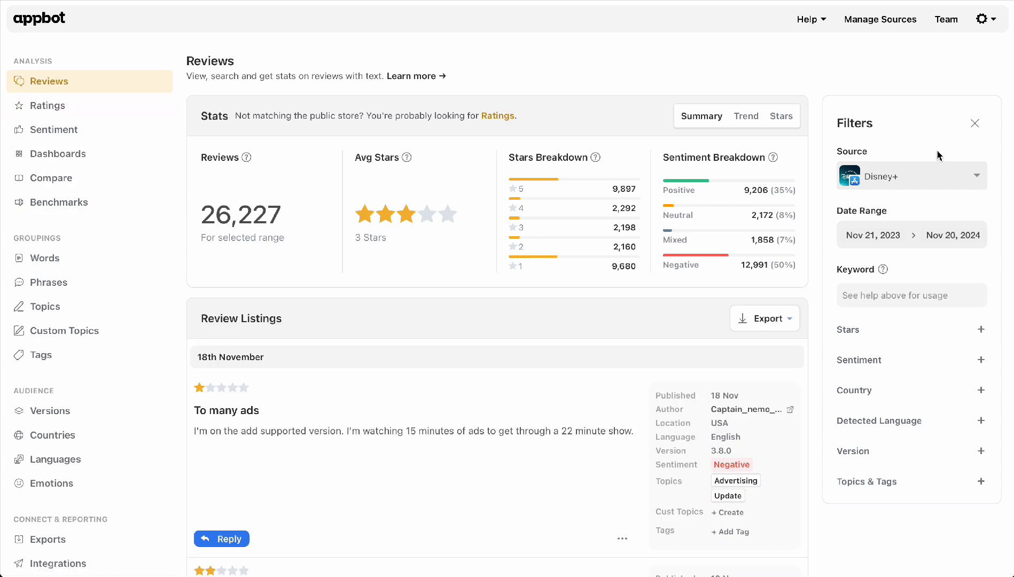
{"action": "left_click", "coordinate": [975, 185]}
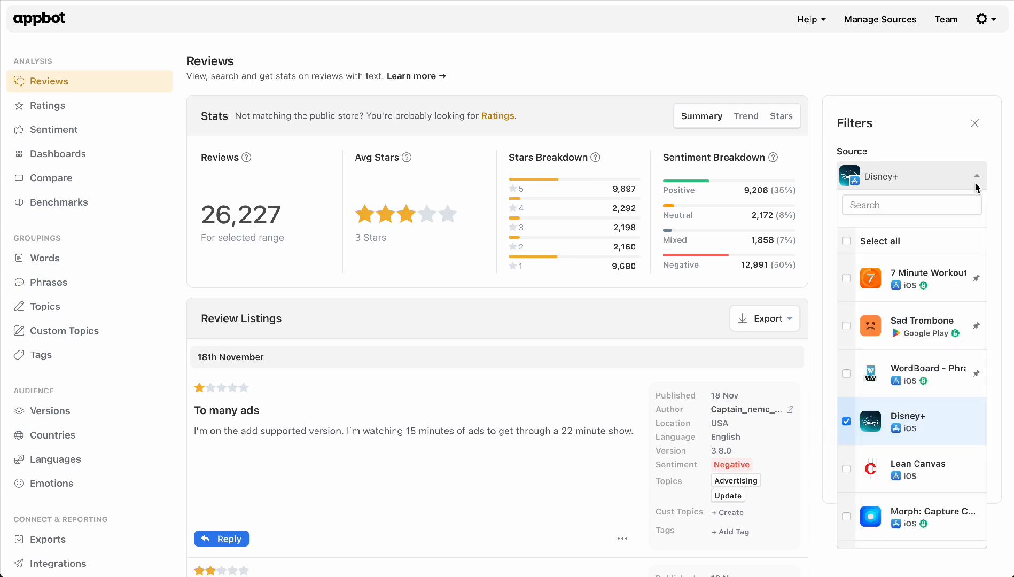
{"action": "left_click", "coordinate": [976, 178]}
Expand the Stars, Sentiment, Country, Detected Language, and Topics & Tags filters to view the review filtering options
{"action": "left_click", "coordinate": [980, 330]}
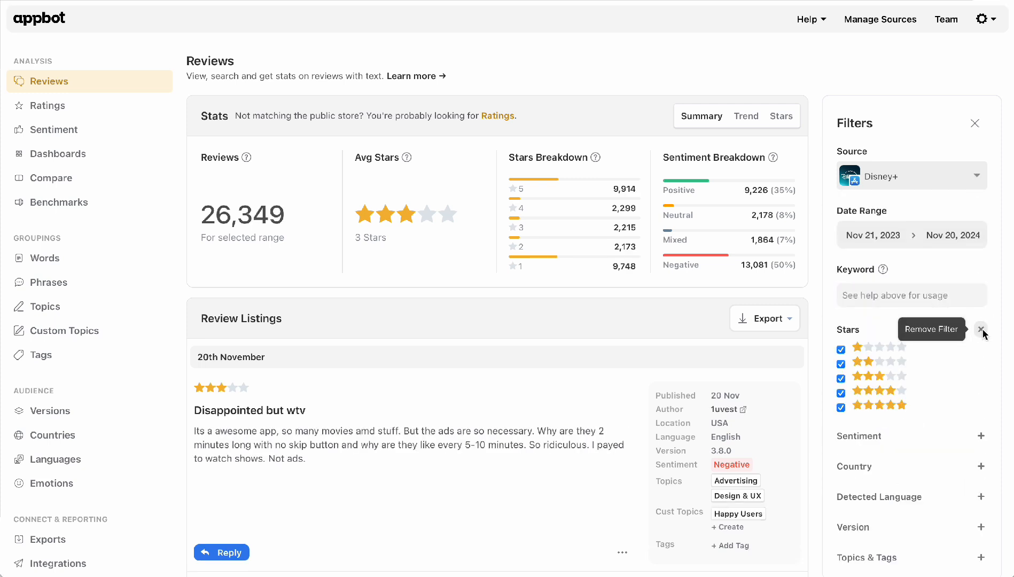
{"action": "left_click", "coordinate": [980, 435]}
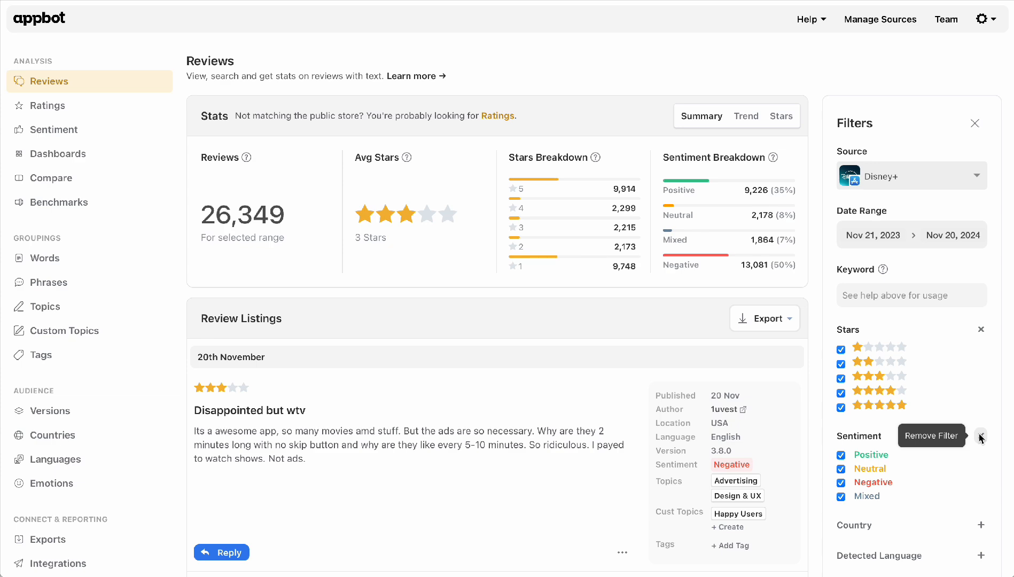
{"action": "scroll", "coordinate": [981, 437], "scroll_direction": "down", "scroll_amount": 3}
{"action": "left_click", "coordinate": [981, 441]}
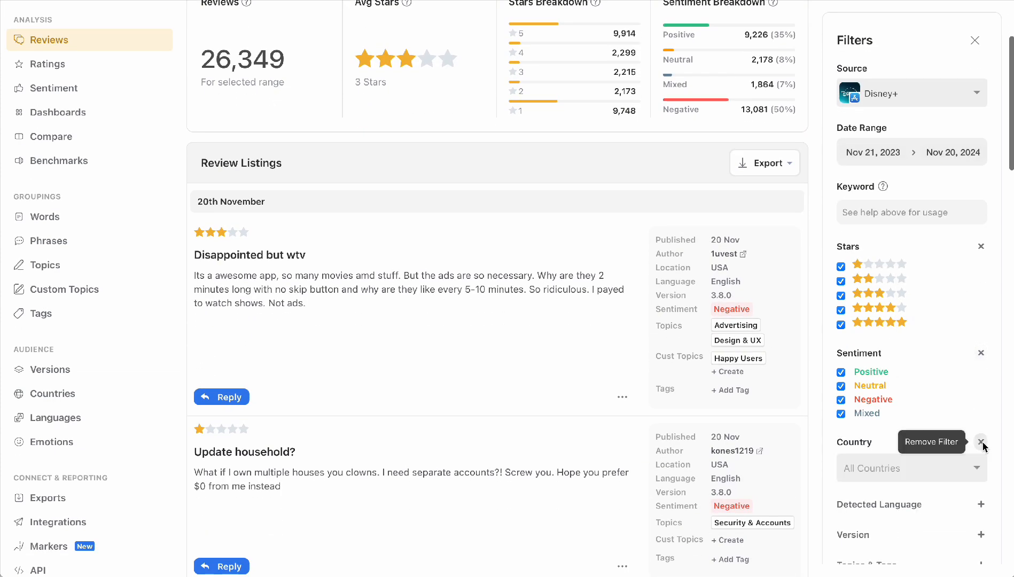
{"action": "left_click", "coordinate": [981, 505]}
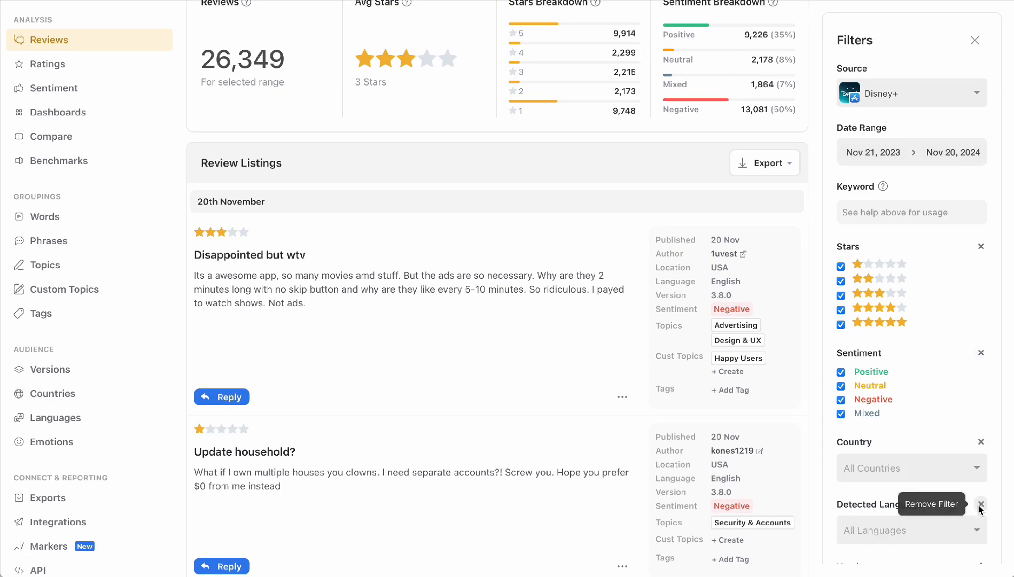
{"action": "scroll", "coordinate": [981, 508], "scroll_direction": "down", "scroll_amount": 1}
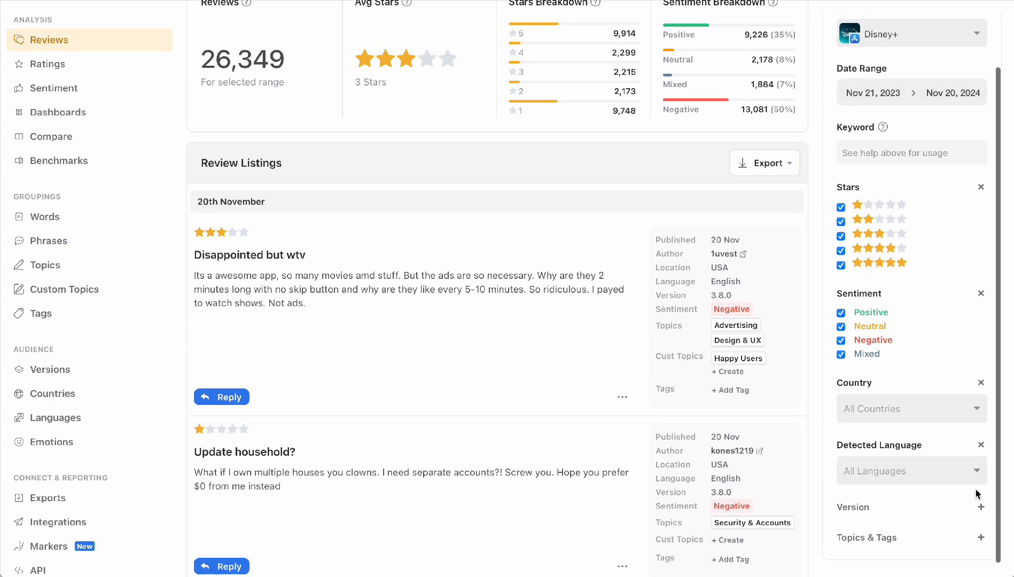
{"action": "left_click", "coordinate": [981, 540]}
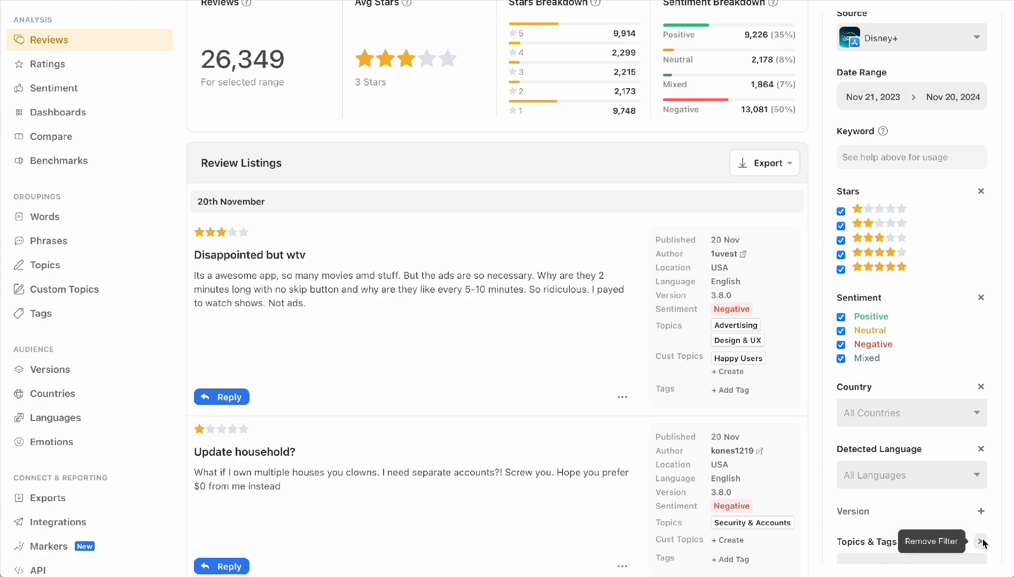
{"action": "left_click", "coordinate": [981, 541]}
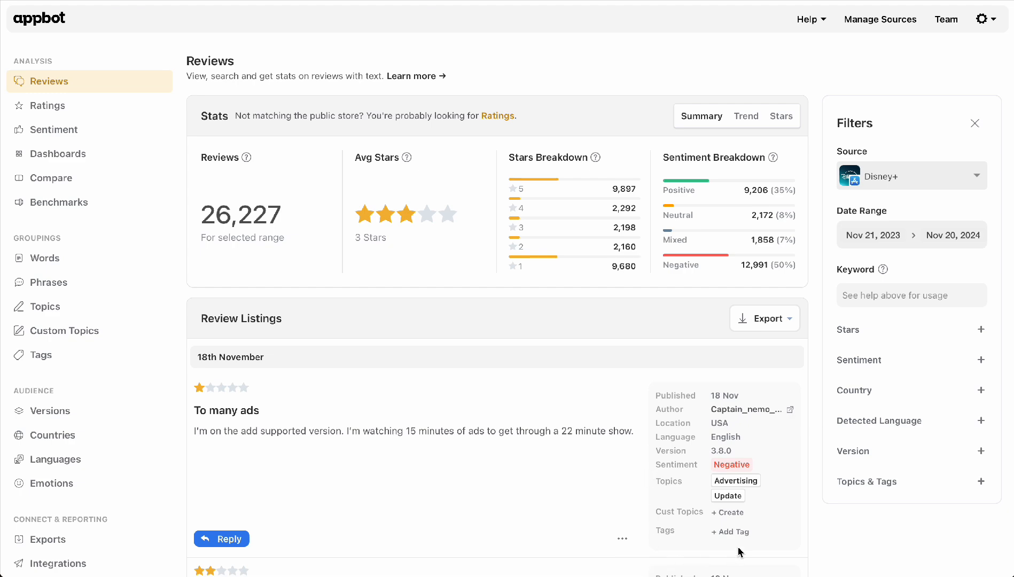
View the reply options for the 18 November Disney+ review "To many ads", and close its thread
{"action": "scroll", "coordinate": [740, 553], "scroll_direction": "down", "scroll_amount": 5}
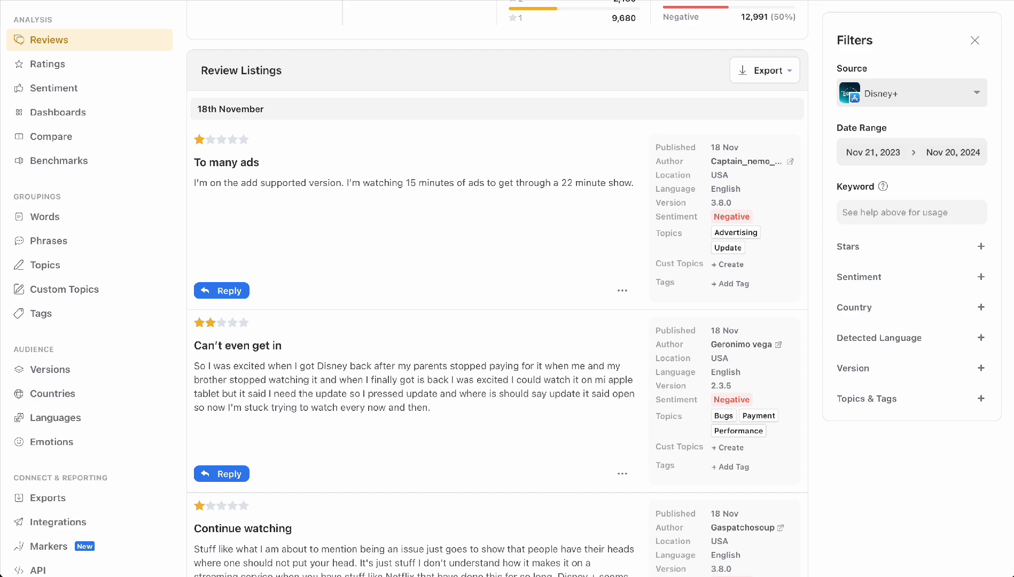
{"action": "left_click", "coordinate": [217, 294]}
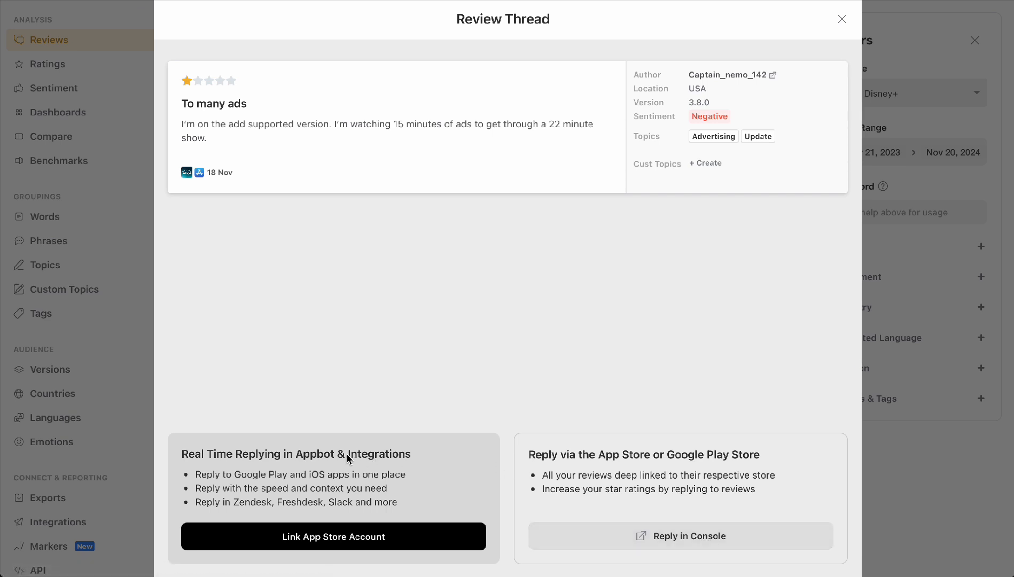
{"action": "left_click", "coordinate": [223, 1]}
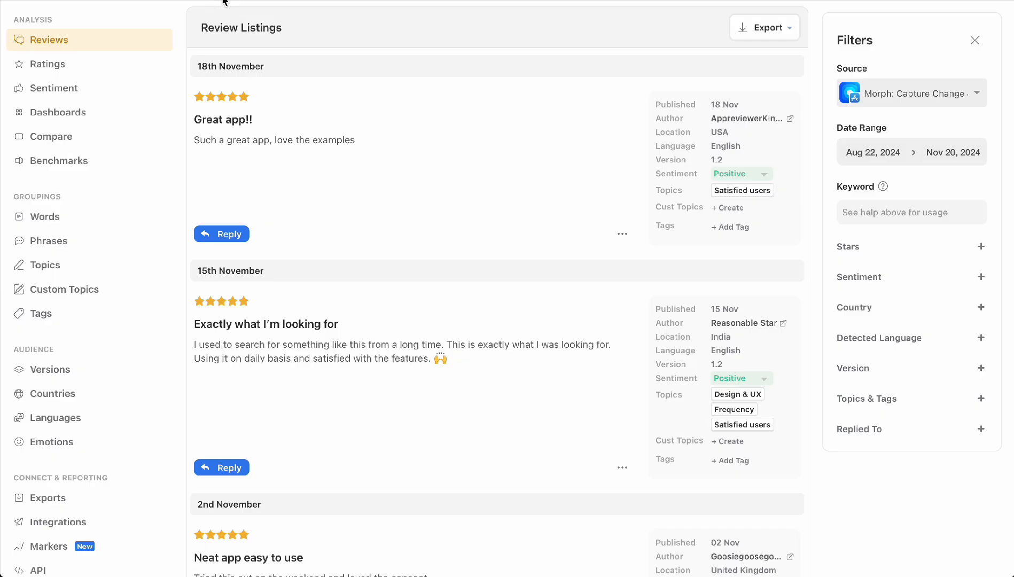
Open the reply thread for the Morph review "Great app!!" and view the available canned replies without choosing one
{"action": "left_click", "coordinate": [237, 235]}
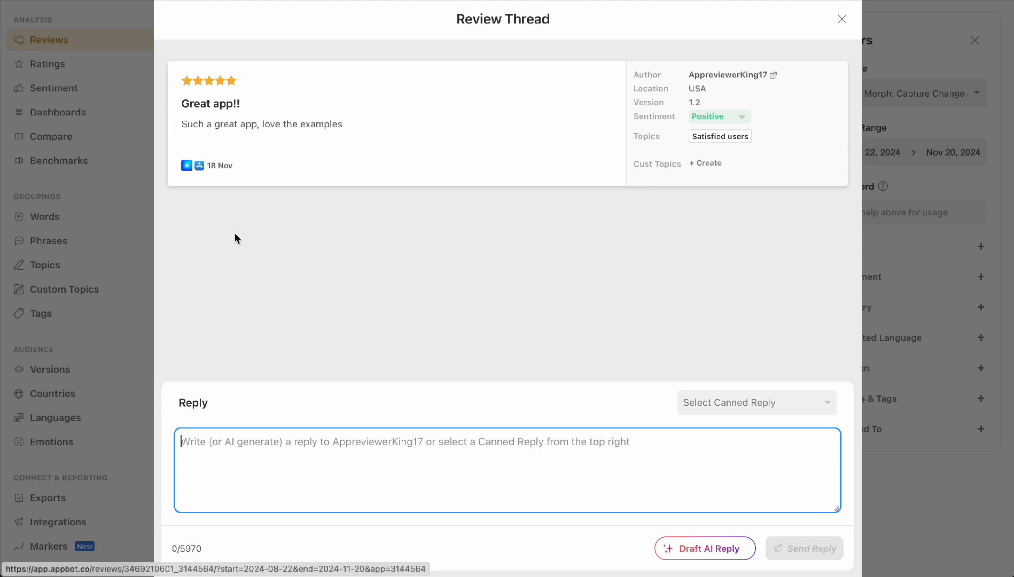
{"action": "left_click", "coordinate": [748, 405]}
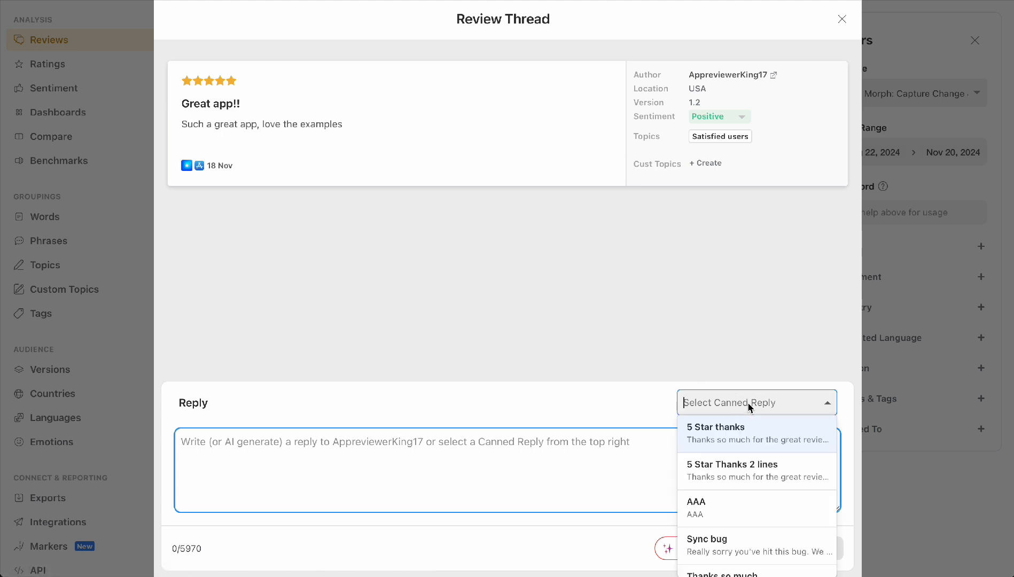
{"action": "left_click", "coordinate": [554, 358]}
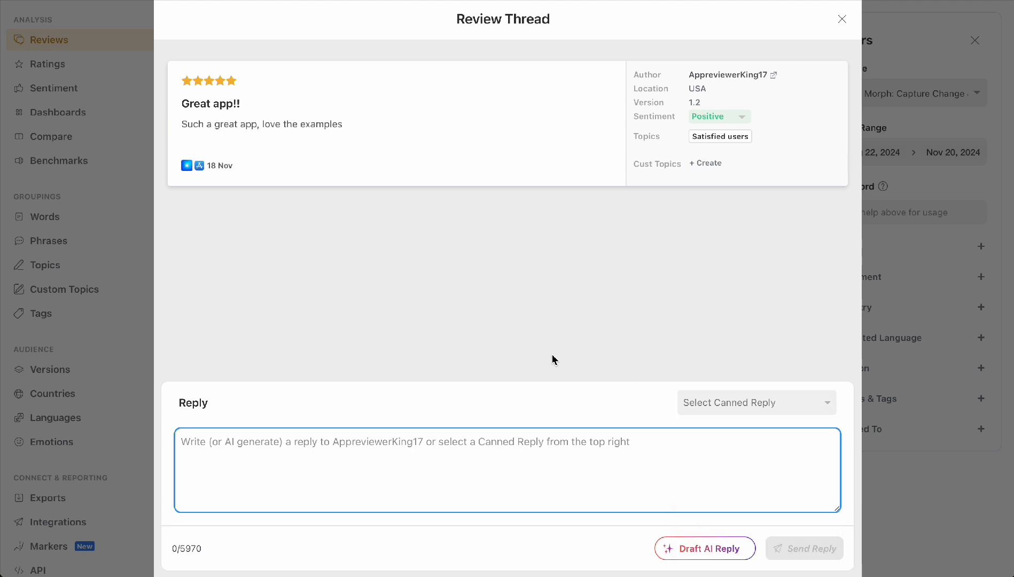
Draft an AI-generated reply to the "Great app!!" review and send it
{"action": "left_click", "coordinate": [721, 549]}
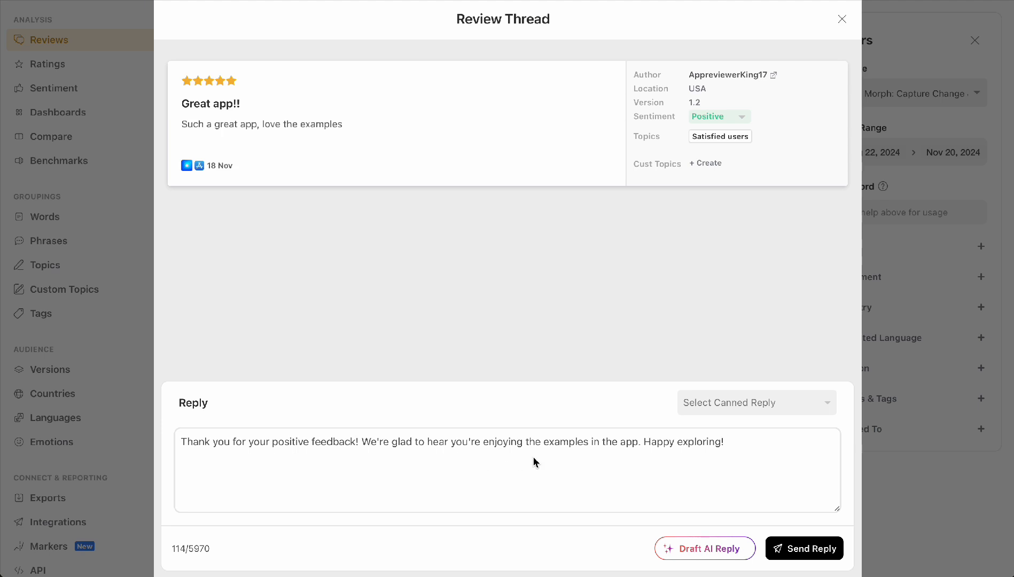
{"action": "left_click", "coordinate": [589, 469]}
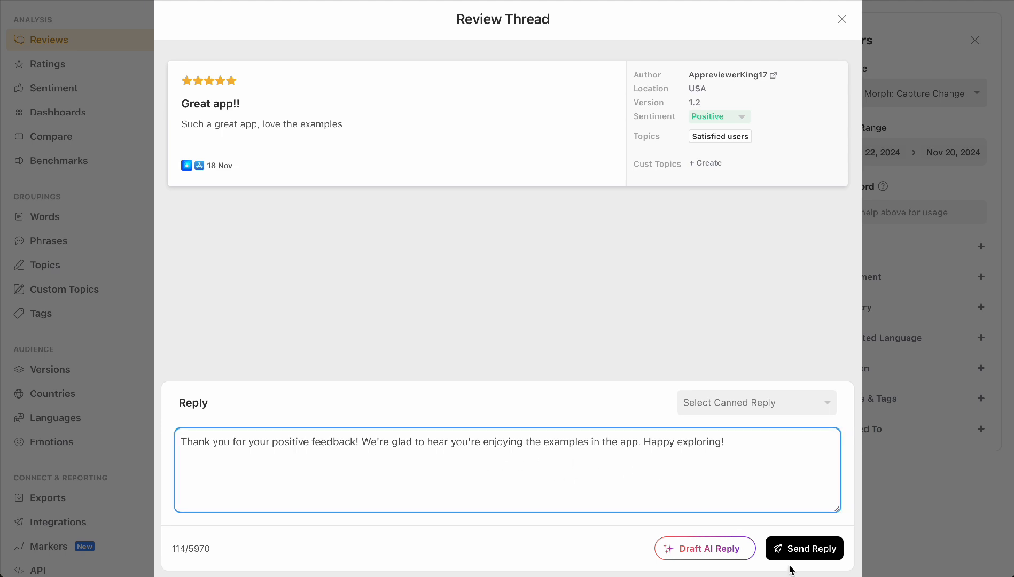
{"action": "left_click", "coordinate": [811, 551]}
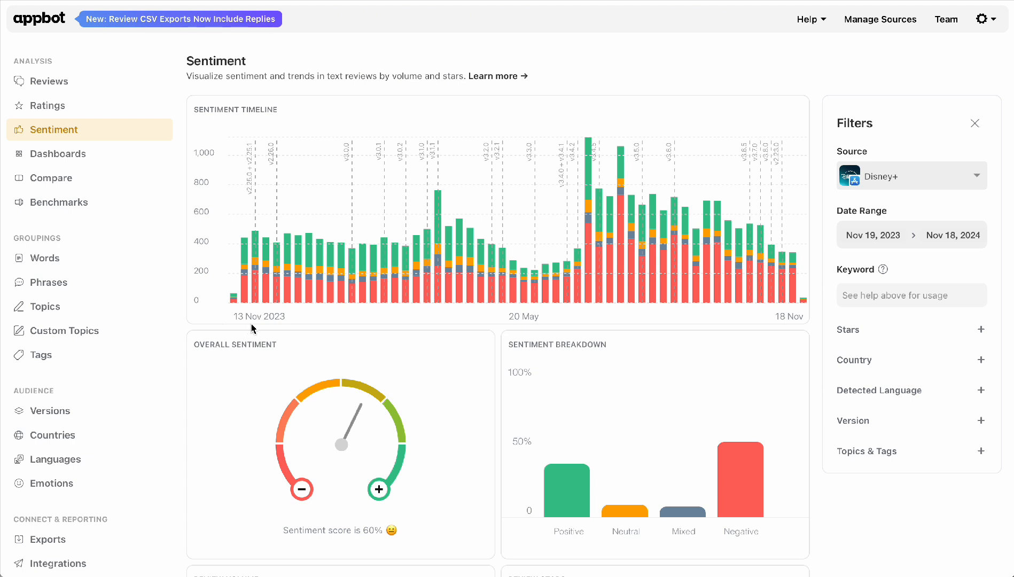
Examine the Disney+ sentiment charts and the timeline breakdown for the week starting 1 July 2024
{"action": "scroll", "coordinate": [414, 343], "scroll_direction": "down", "scroll_amount": 5}
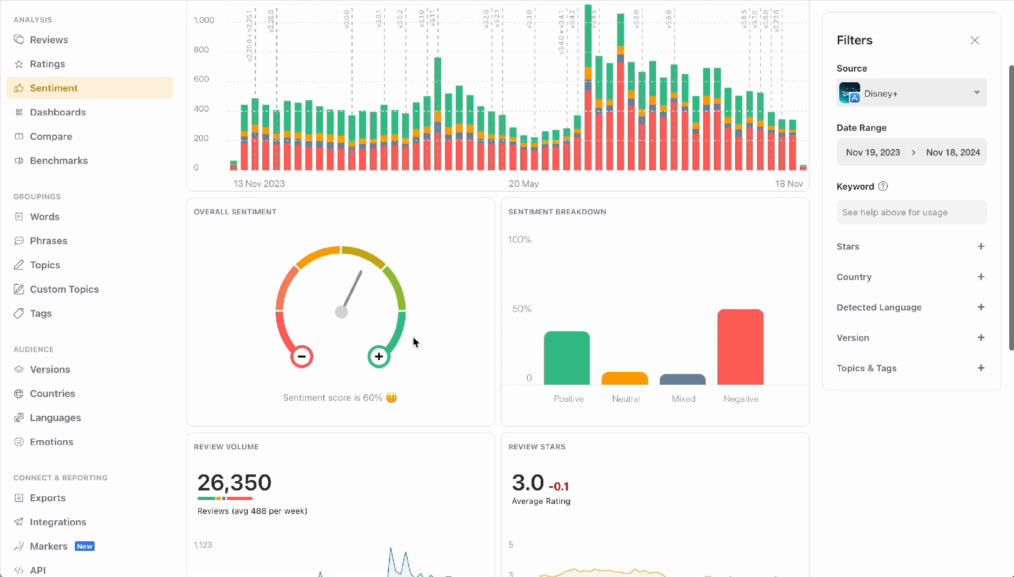
{"action": "scroll", "coordinate": [415, 342], "scroll_direction": "down", "scroll_amount": 7}
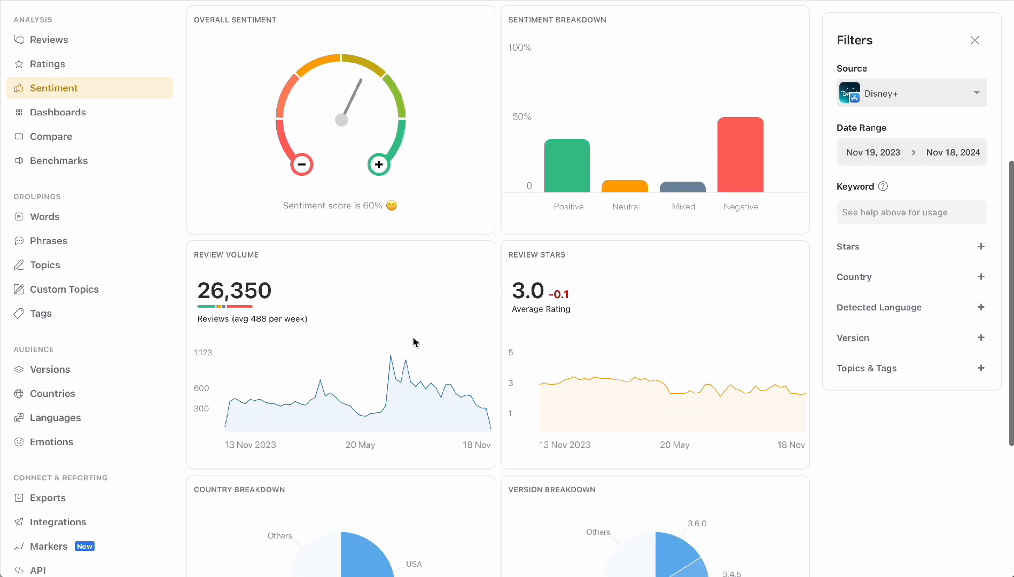
{"action": "scroll", "coordinate": [415, 343], "scroll_direction": "up", "scroll_amount": 6}
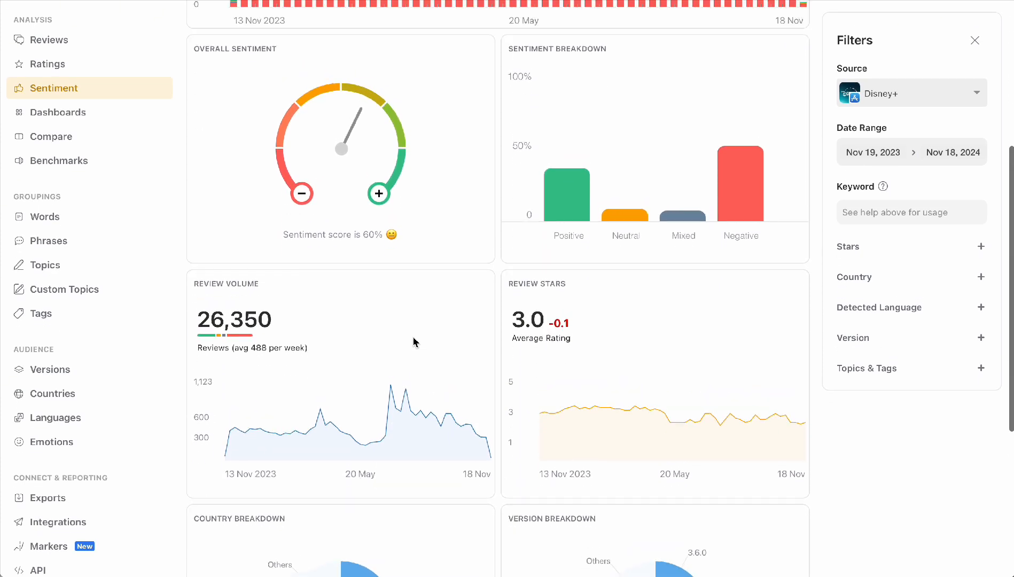
{"action": "scroll", "coordinate": [415, 342], "scroll_direction": "up", "scroll_amount": 5}
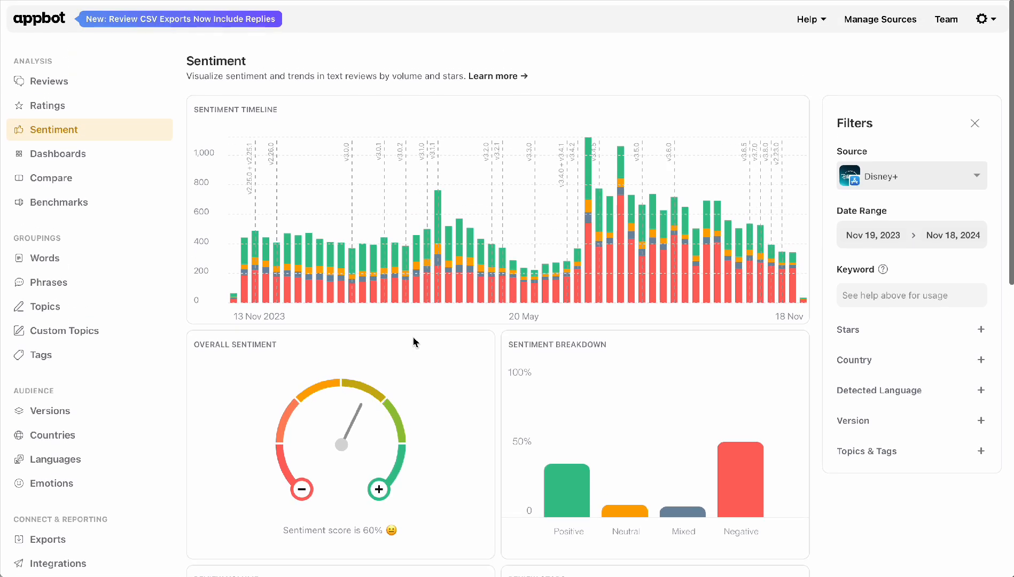
{"action": "mouse_move", "coordinate": [588, 287]}
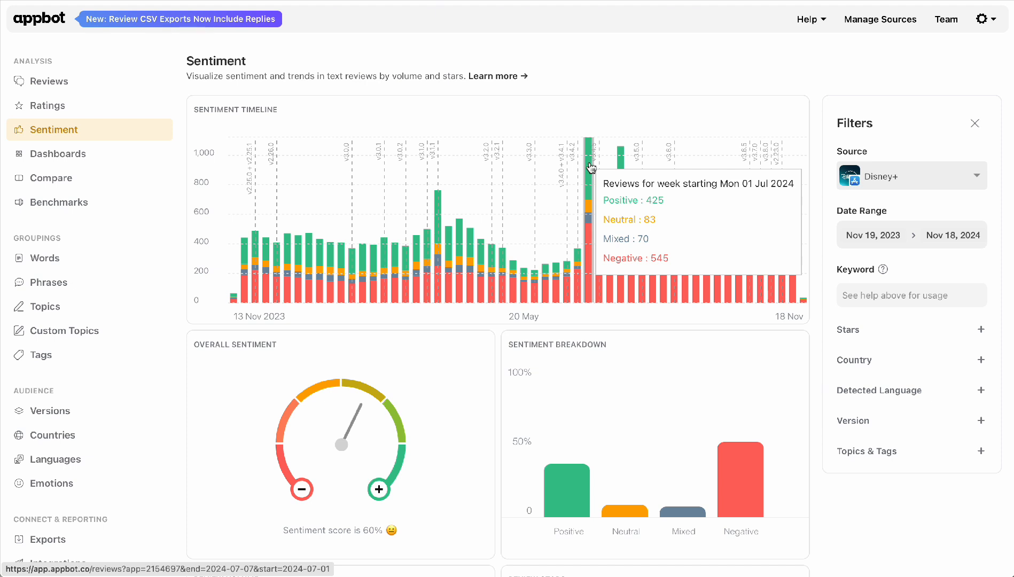
Open the Words analysis for Disney+ and examine the interesting words table and word cloud
{"action": "left_click", "coordinate": [61, 259]}
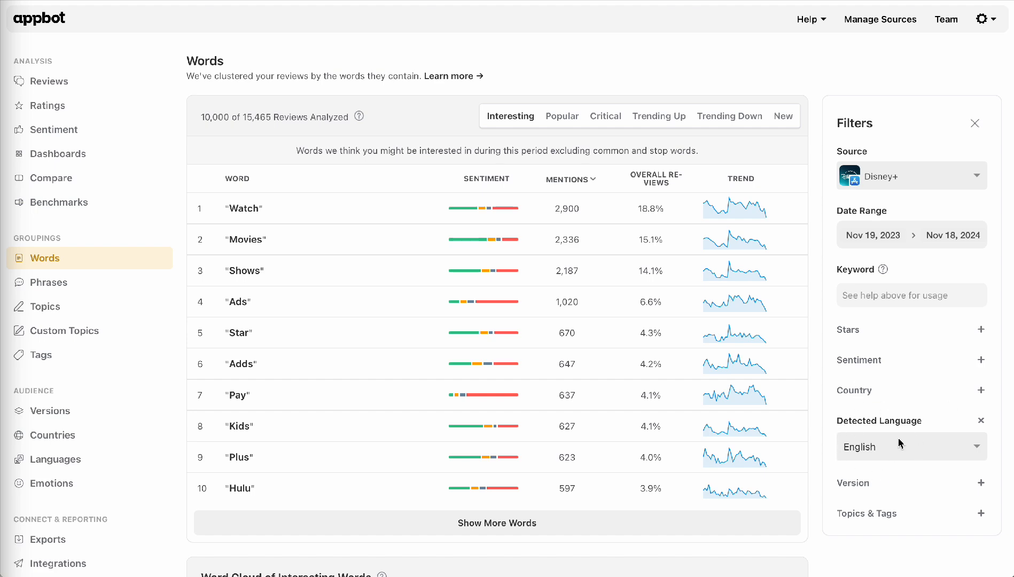
{"action": "scroll", "coordinate": [668, 376], "scroll_direction": "down", "scroll_amount": 3}
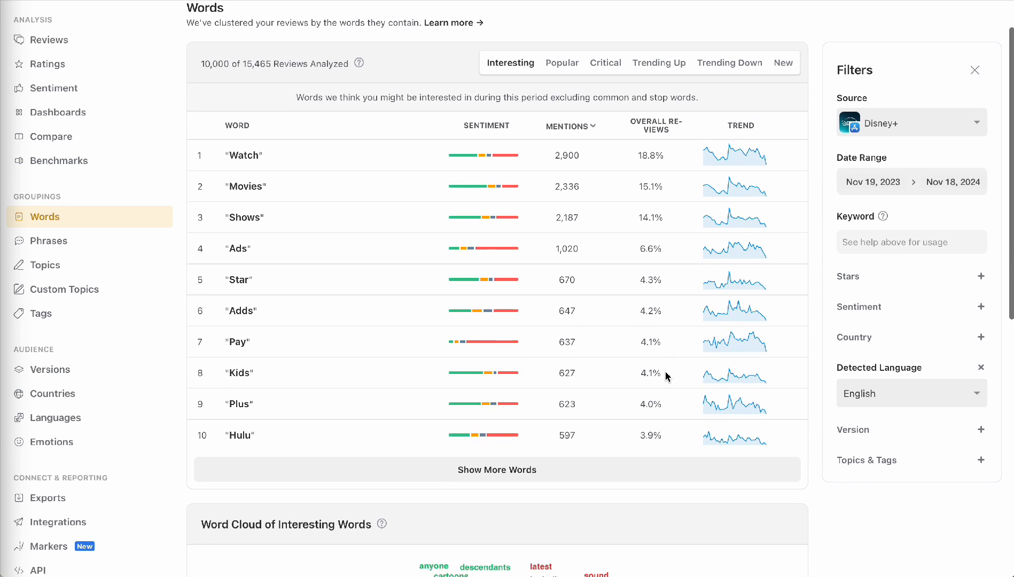
{"action": "scroll", "coordinate": [666, 377], "scroll_direction": "down", "scroll_amount": 5}
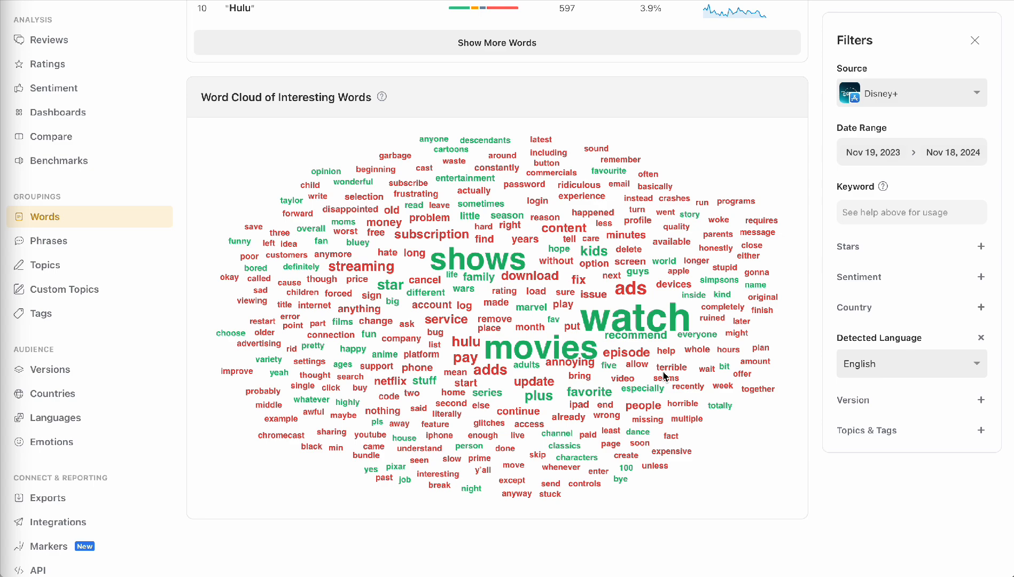
{"action": "scroll", "coordinate": [572, 316], "scroll_direction": "up", "scroll_amount": 1}
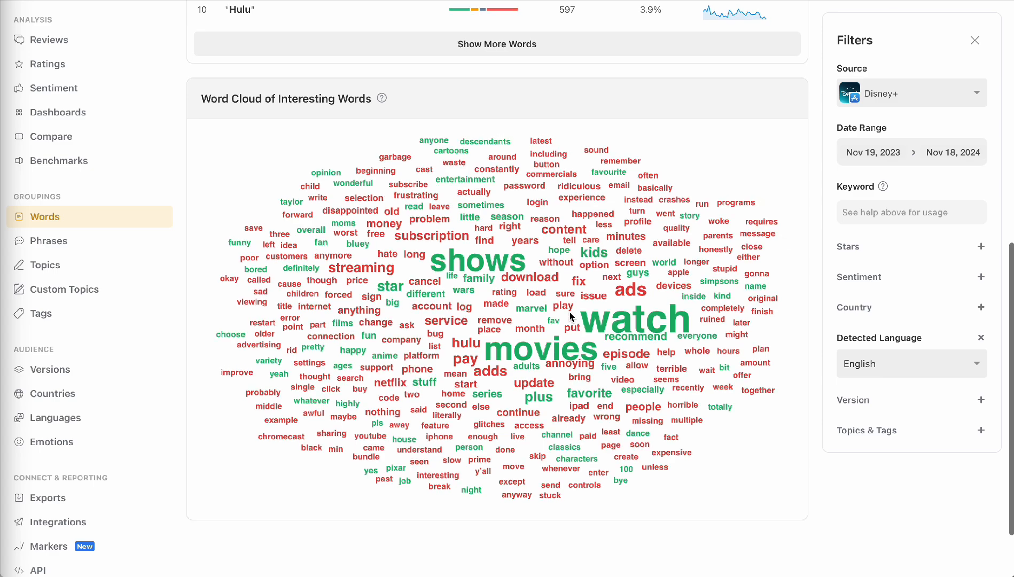
{"action": "scroll", "coordinate": [570, 316], "scroll_direction": "up", "scroll_amount": 4}
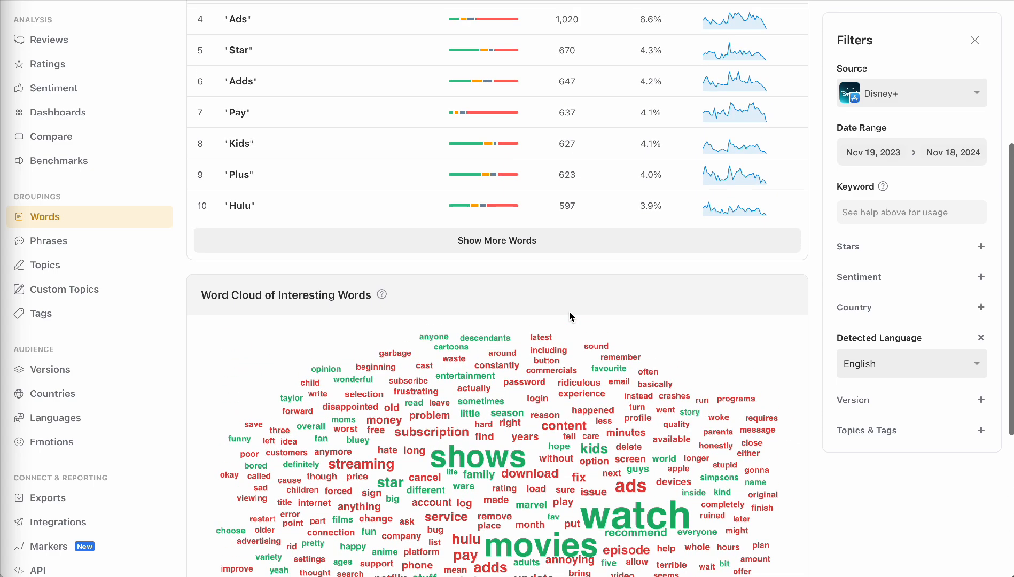
{"action": "scroll", "coordinate": [569, 316], "scroll_direction": "up", "scroll_amount": 5}
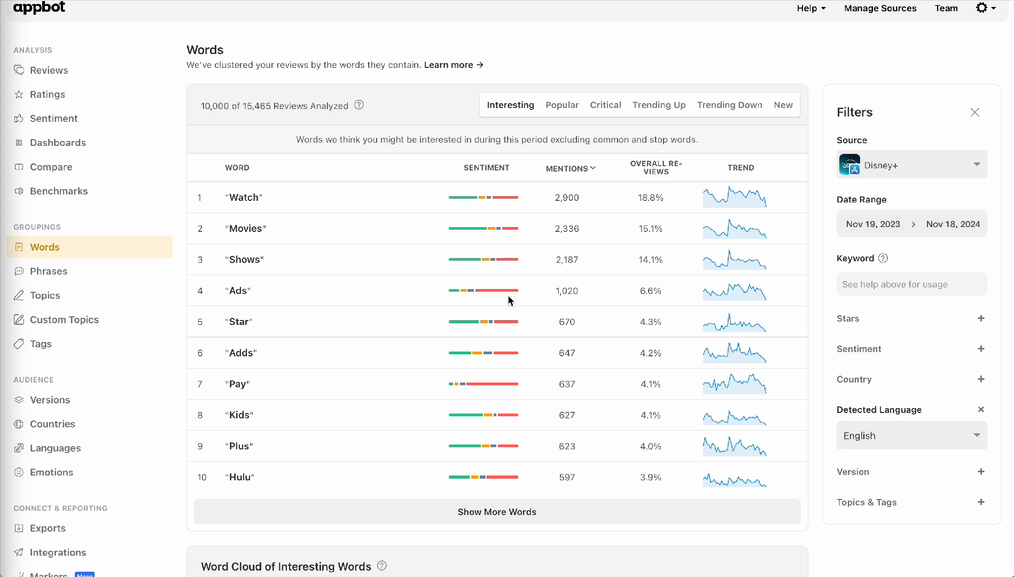
Open the reviews mentioning "Ads", show their trend, and inspect the week starting 1 July 2024
{"action": "left_click", "coordinate": [239, 291]}
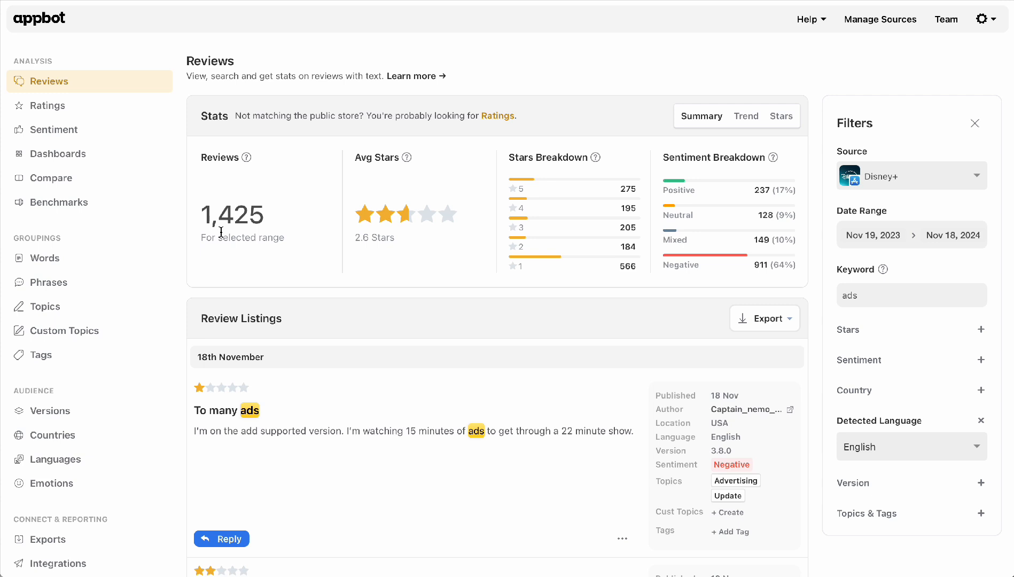
{"action": "left_click", "coordinate": [750, 120]}
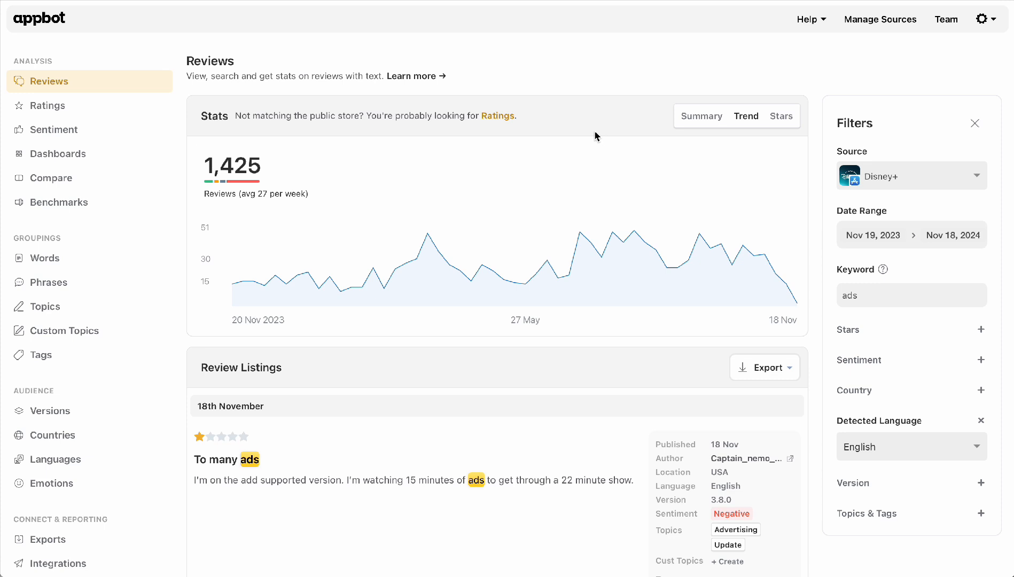
{"action": "mouse_move", "coordinate": [584, 248]}
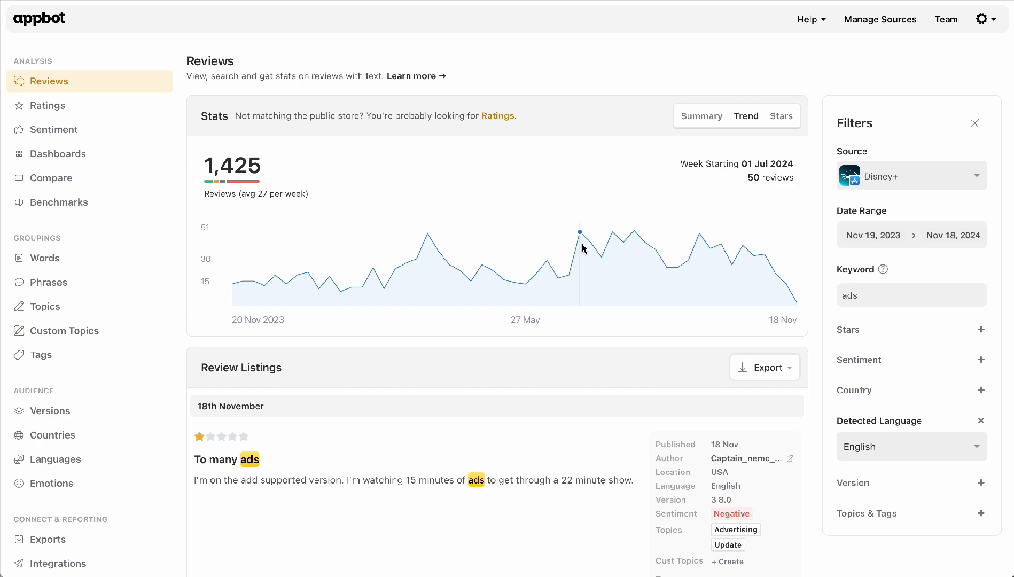
Read through the Disney+ reviews mentioning "ads", including their sentiment, topics and custom topics
{"action": "scroll", "coordinate": [582, 248], "scroll_direction": "down", "scroll_amount": 3}
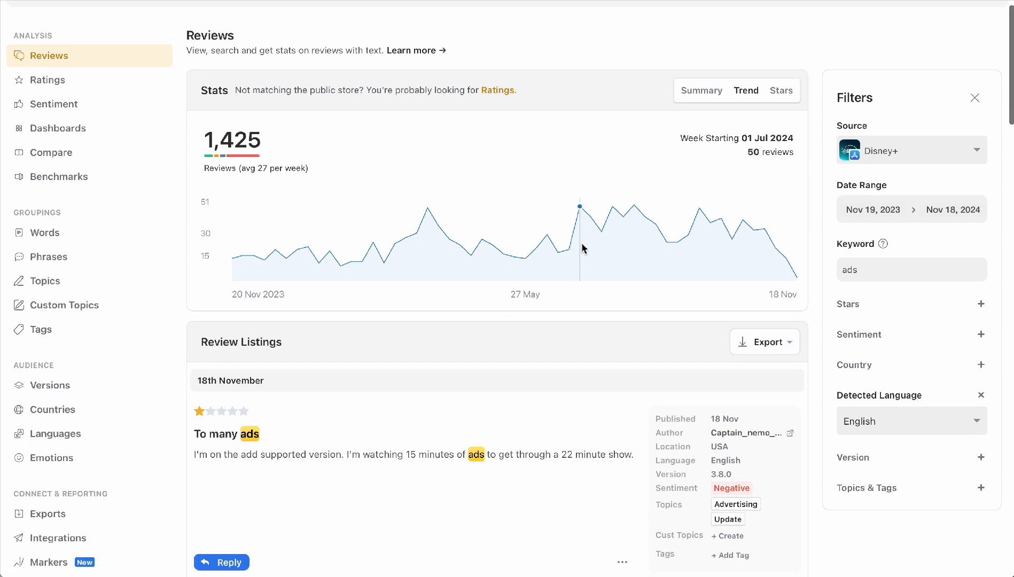
{"action": "scroll", "coordinate": [582, 248], "scroll_direction": "down", "scroll_amount": 2}
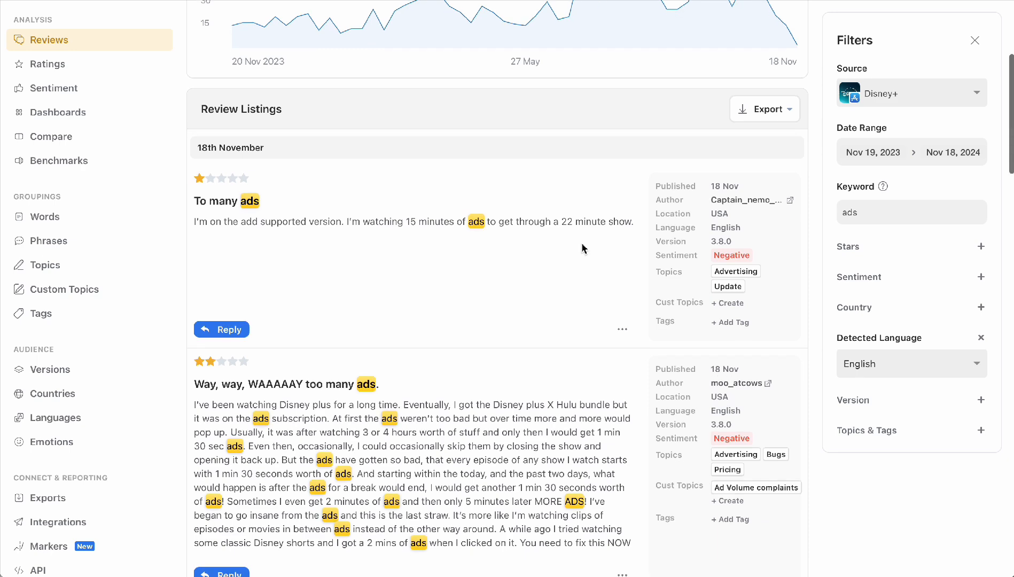
{"action": "scroll", "coordinate": [582, 248], "scroll_direction": "down", "scroll_amount": 2}
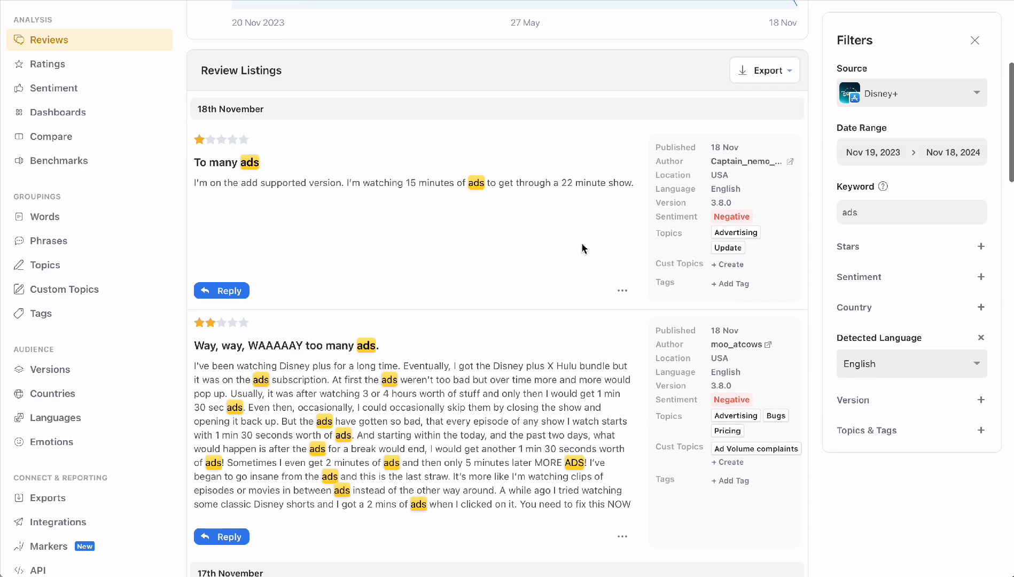
{"action": "scroll", "coordinate": [582, 247], "scroll_direction": "down", "scroll_amount": 1}
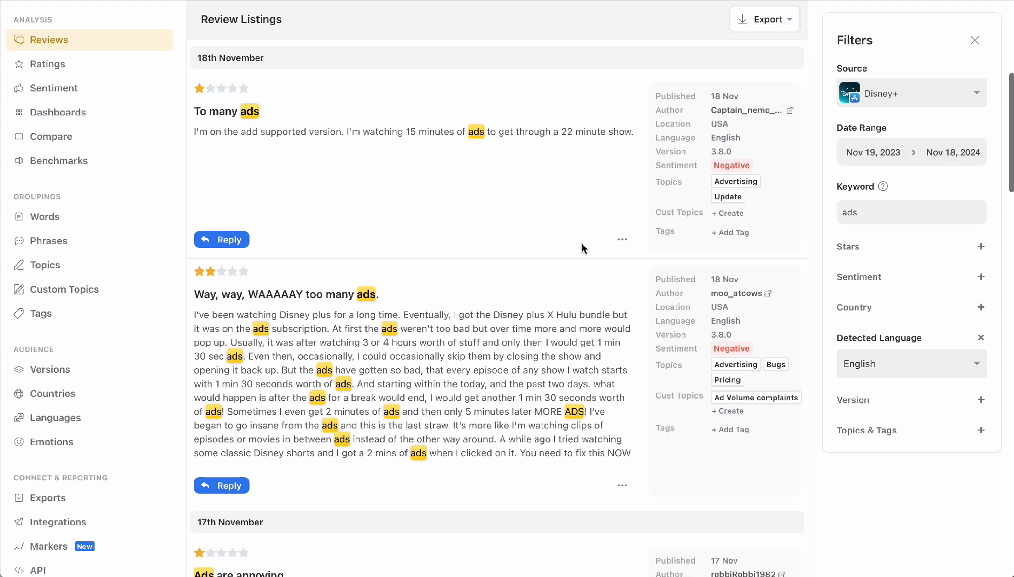
{"action": "scroll", "coordinate": [582, 248], "scroll_direction": "down", "scroll_amount": 1}
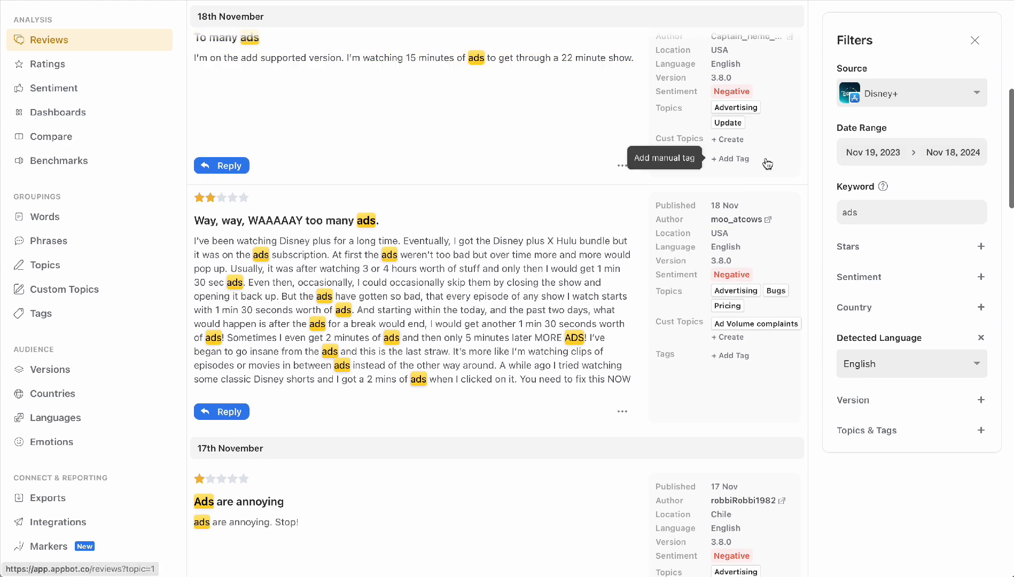
{"action": "mouse_move", "coordinate": [756, 295]}
{"action": "scroll", "coordinate": [757, 296], "scroll_direction": "down", "scroll_amount": 4}
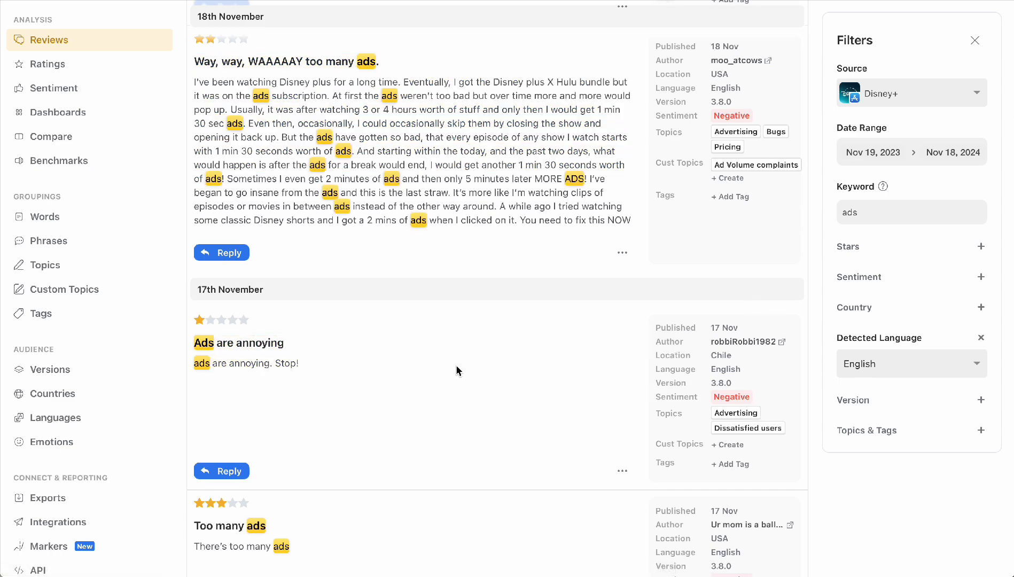
Open the Topics analysis for Disney+, view the reviews grouped under Advertising, and read through the highlighted passages
{"action": "left_click", "coordinate": [56, 266]}
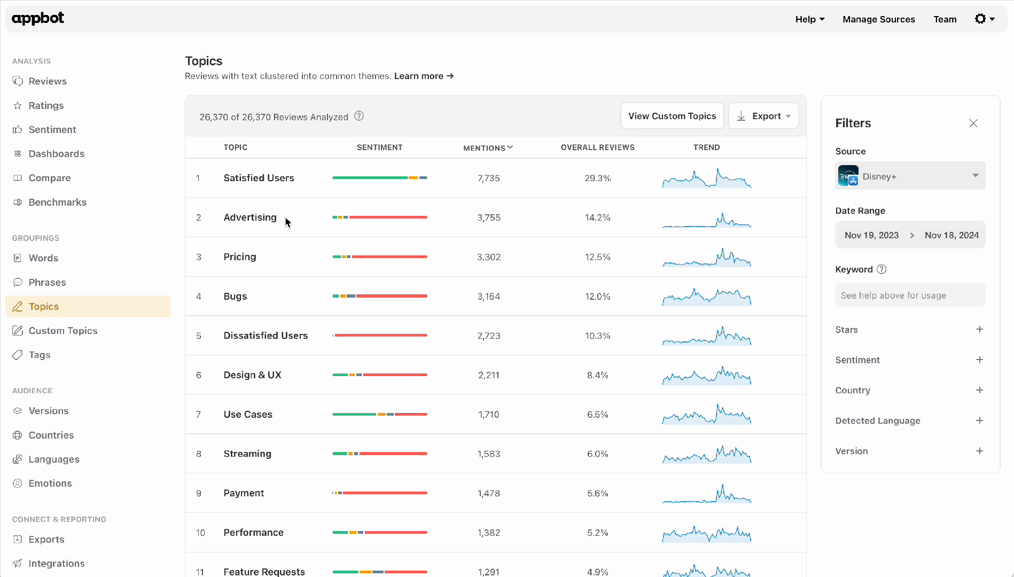
{"action": "left_click", "coordinate": [249, 218]}
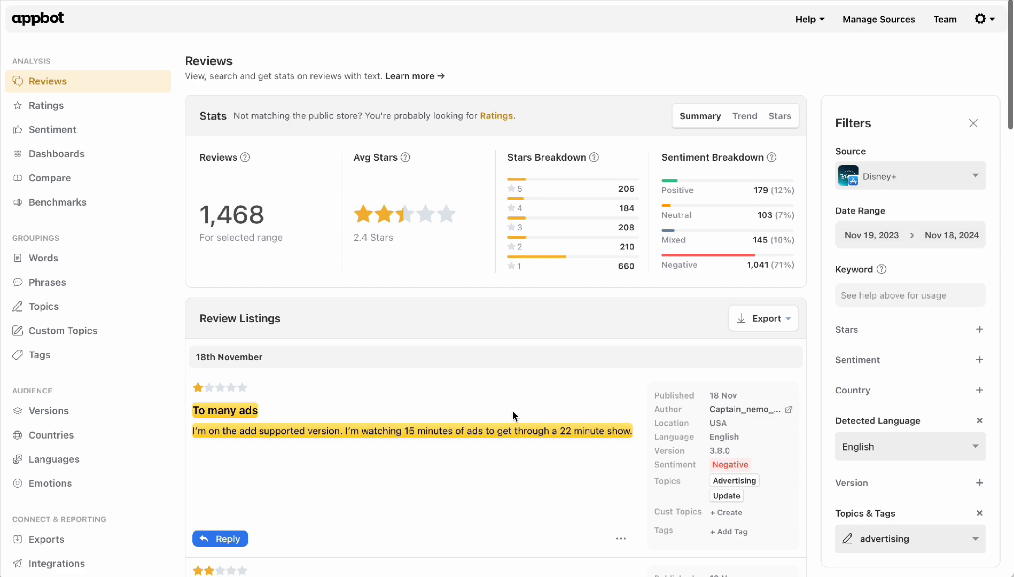
{"action": "scroll", "coordinate": [513, 415], "scroll_direction": "down", "scroll_amount": 2}
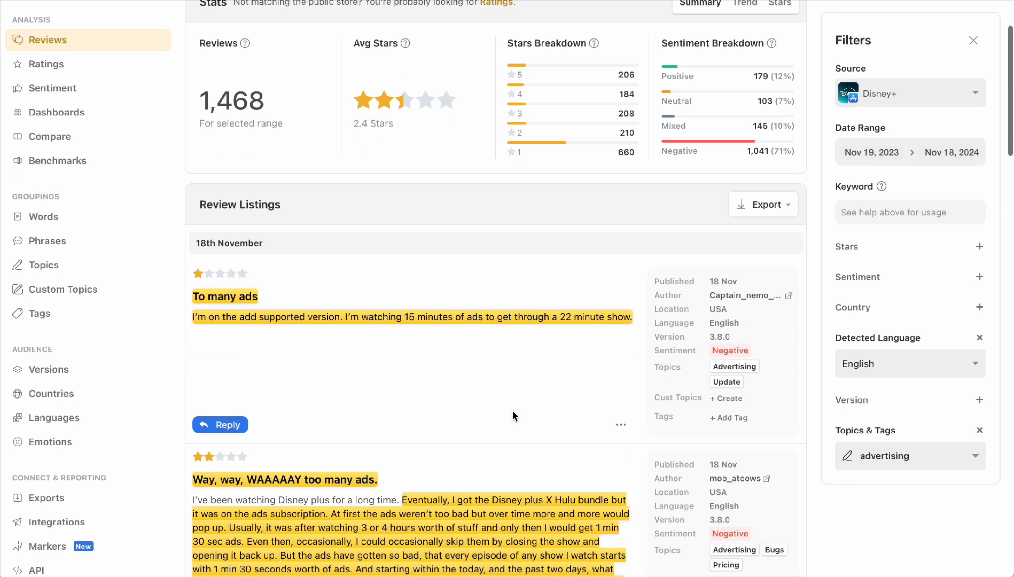
{"action": "scroll", "coordinate": [513, 415], "scroll_direction": "down", "scroll_amount": 1}
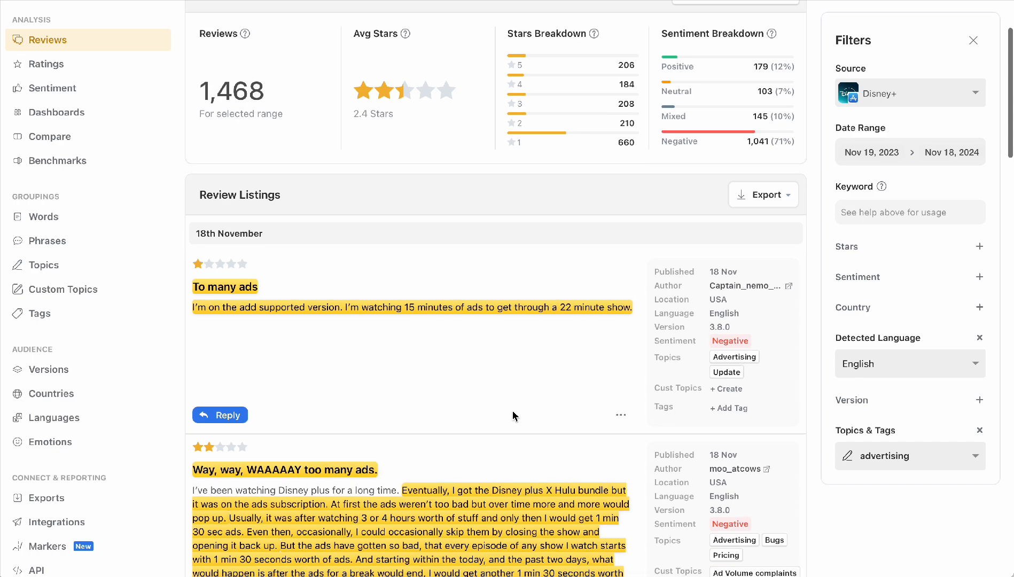
{"action": "scroll", "coordinate": [513, 415], "scroll_direction": "down", "scroll_amount": 2}
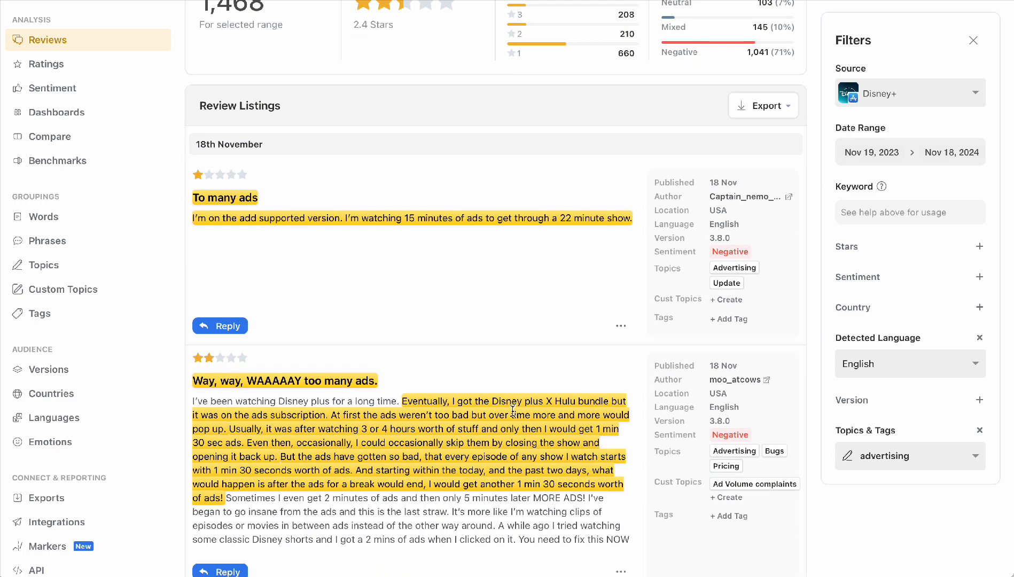
{"action": "scroll", "coordinate": [513, 411], "scroll_direction": "down", "scroll_amount": 2}
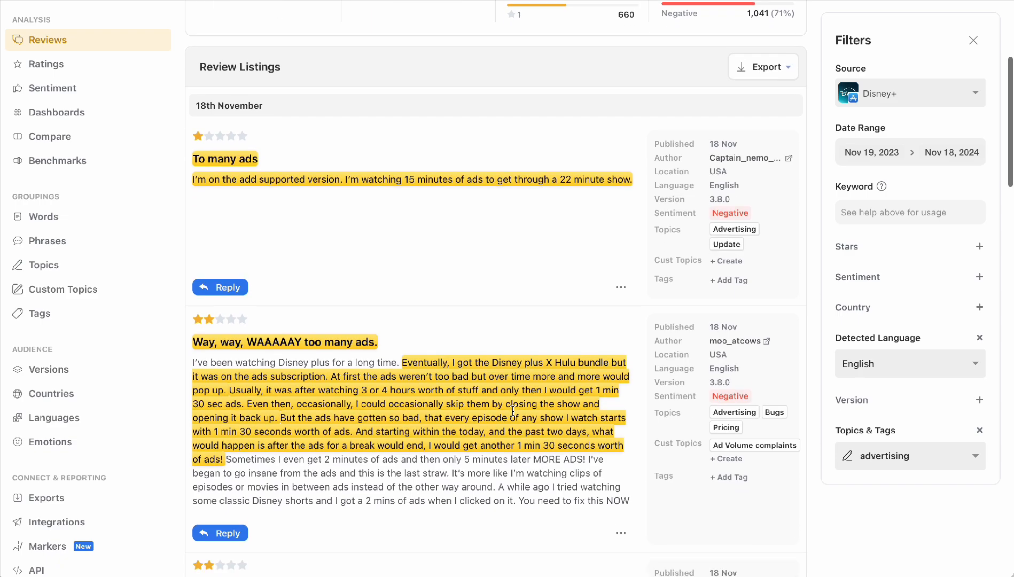
{"action": "scroll", "coordinate": [512, 411], "scroll_direction": "down", "scroll_amount": 2}
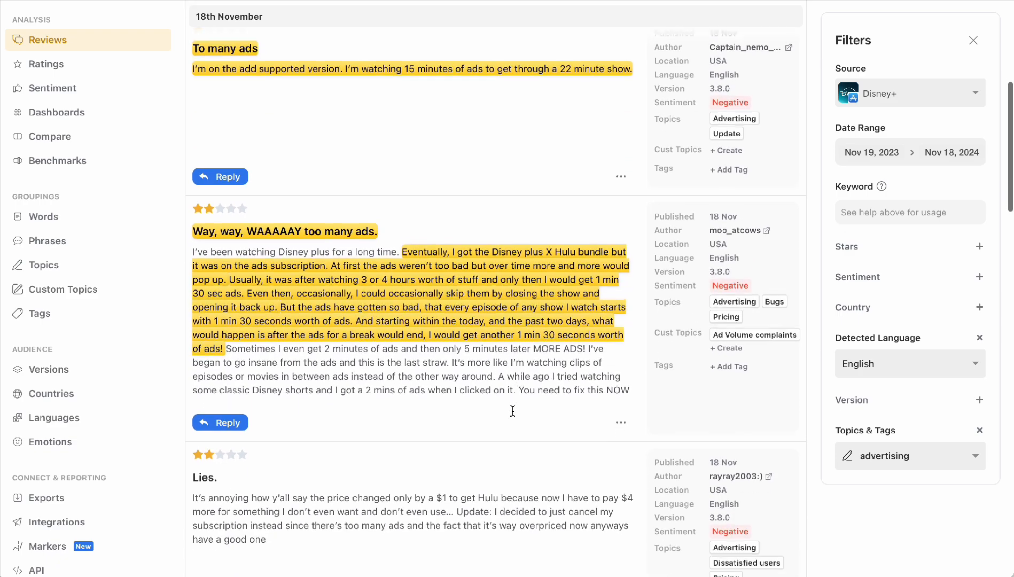
{"action": "scroll", "coordinate": [513, 415], "scroll_direction": "down", "scroll_amount": 1}
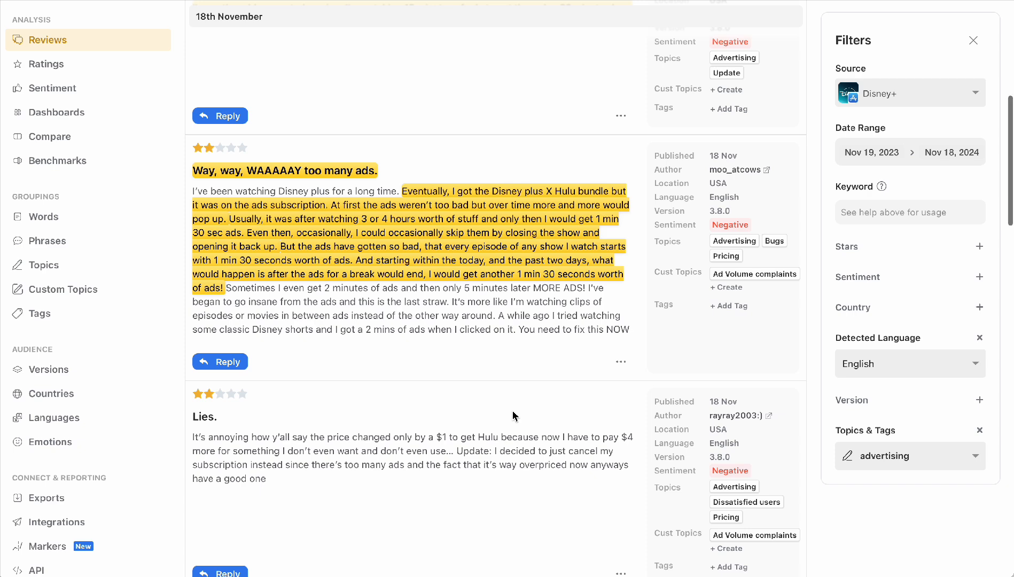
{"action": "scroll", "coordinate": [512, 415], "scroll_direction": "down", "scroll_amount": 2}
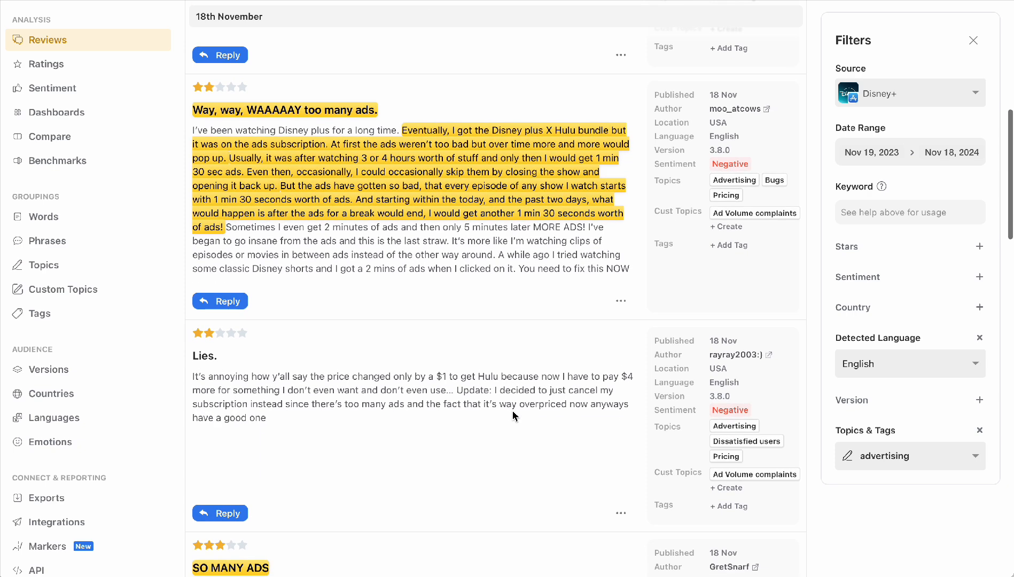
{"action": "scroll", "coordinate": [512, 415], "scroll_direction": "down", "scroll_amount": 2}
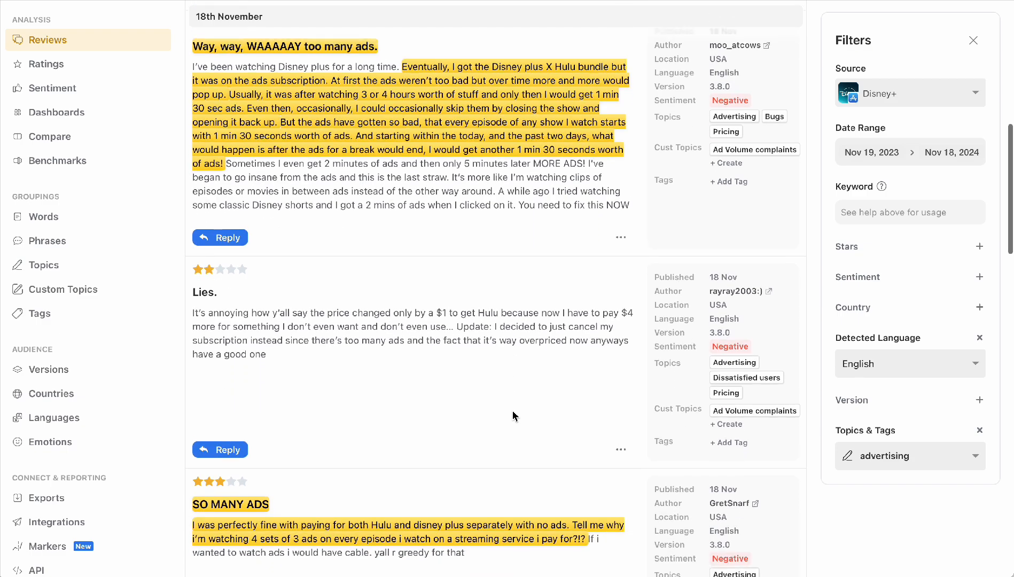
{"action": "scroll", "coordinate": [513, 416], "scroll_direction": "down", "scroll_amount": 5}
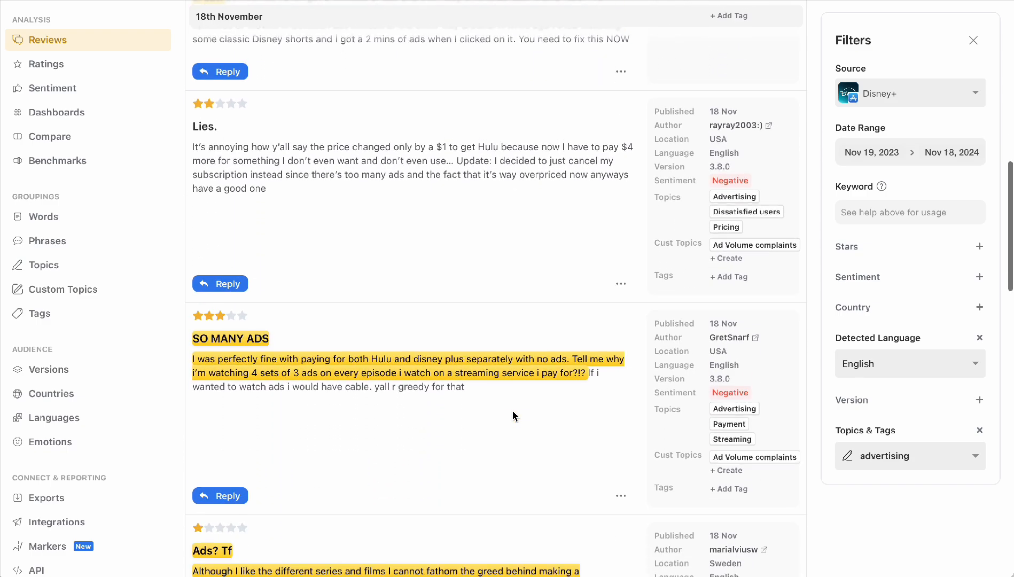
{"action": "scroll", "coordinate": [513, 416], "scroll_direction": "down", "scroll_amount": 4}
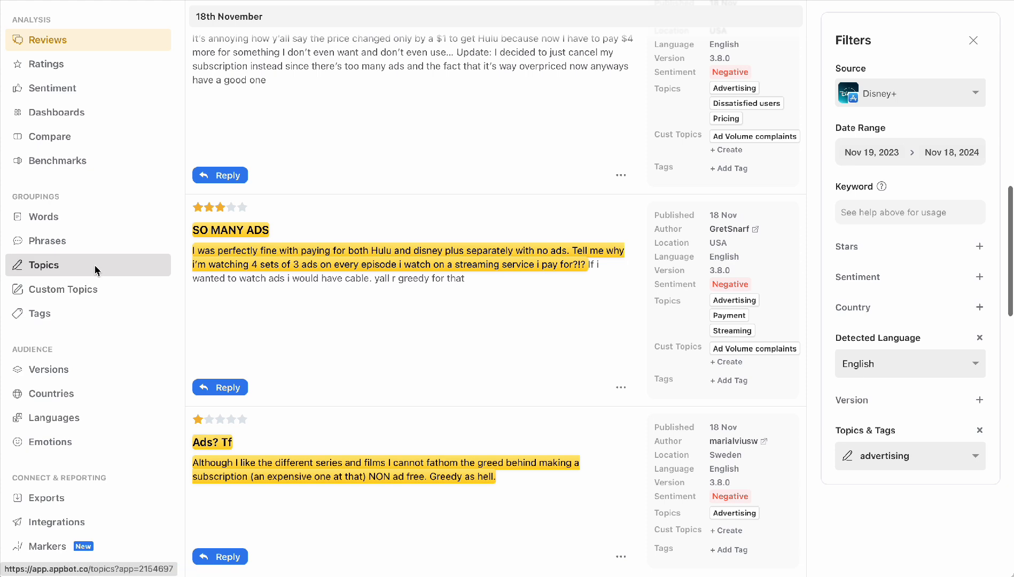
Examine the two-word phrases in Disney+ reviews mentioning ads, and open the reviews containing "ads every"
{"action": "left_click", "coordinate": [61, 241]}
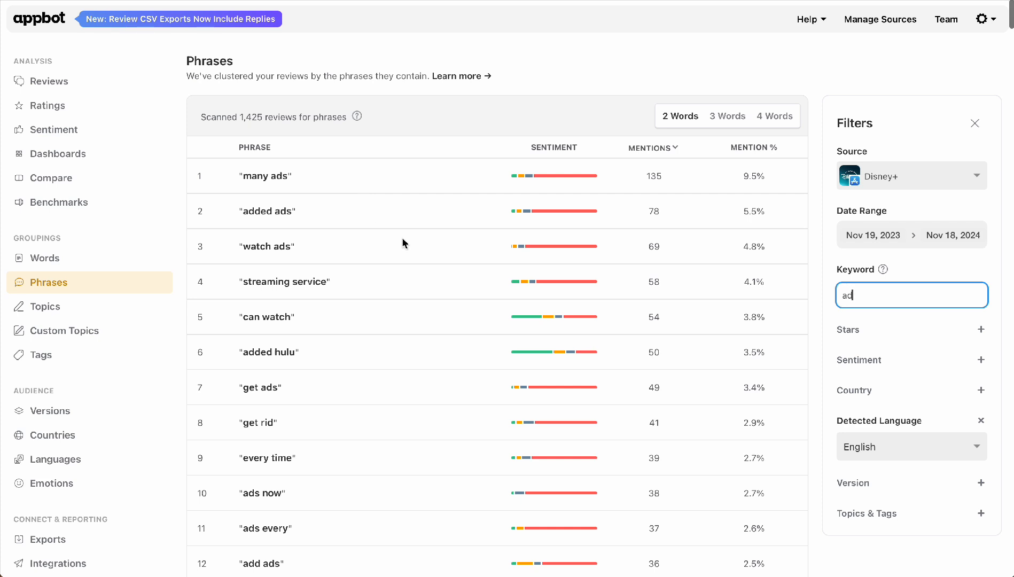
{"action": "scroll", "coordinate": [403, 243], "scroll_direction": "down", "scroll_amount": 2}
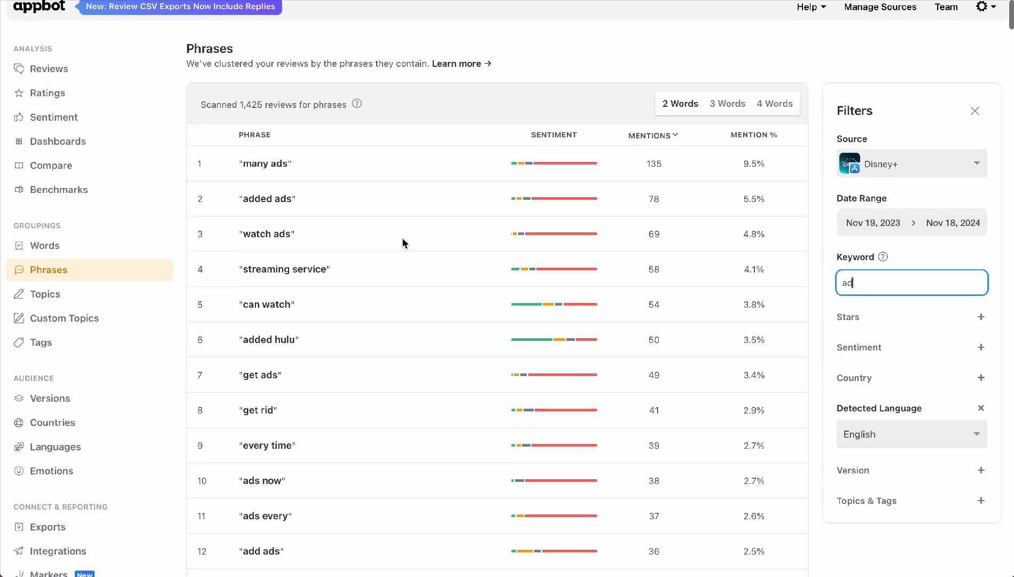
{"action": "scroll", "coordinate": [403, 243], "scroll_direction": "down", "scroll_amount": 3}
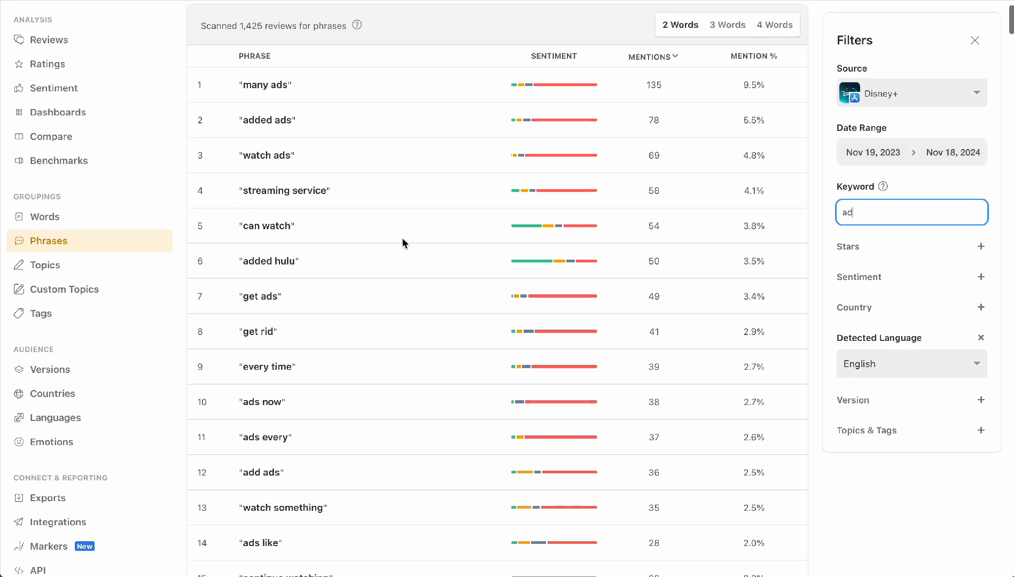
{"action": "scroll", "coordinate": [403, 243], "scroll_direction": "down", "scroll_amount": 3}
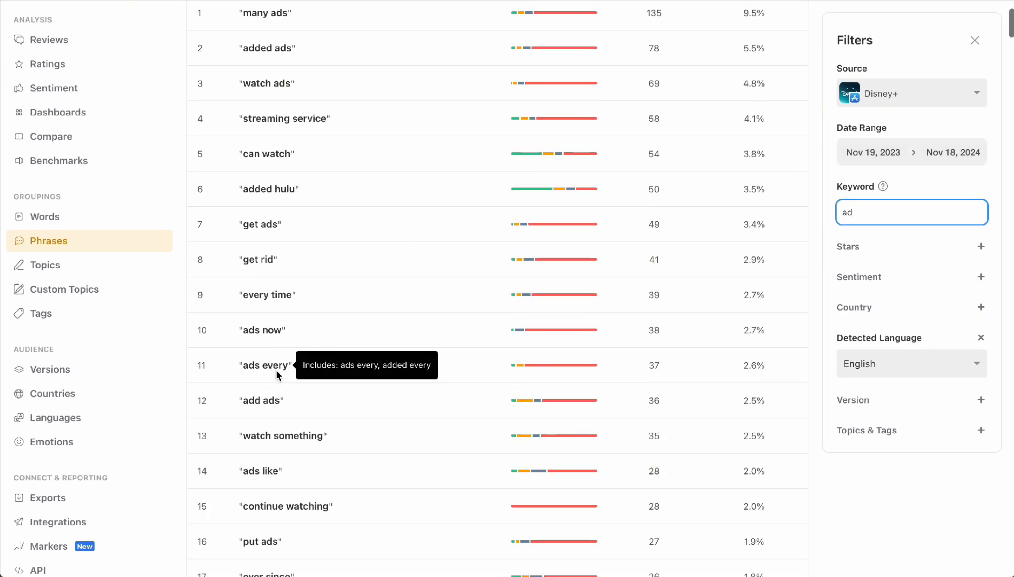
{"action": "left_click", "coordinate": [278, 374]}
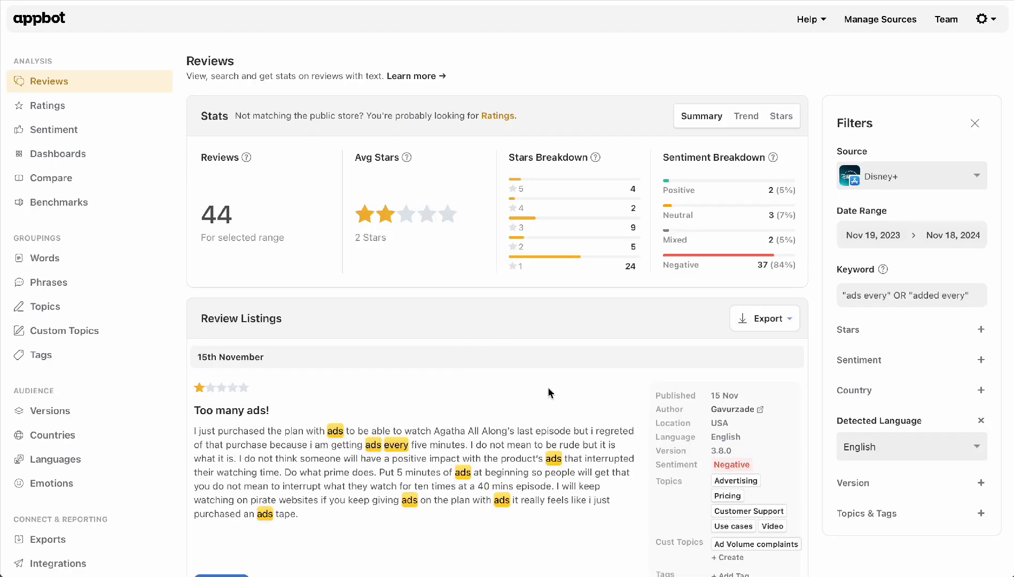
{"action": "scroll", "coordinate": [548, 393], "scroll_direction": "down", "scroll_amount": 3}
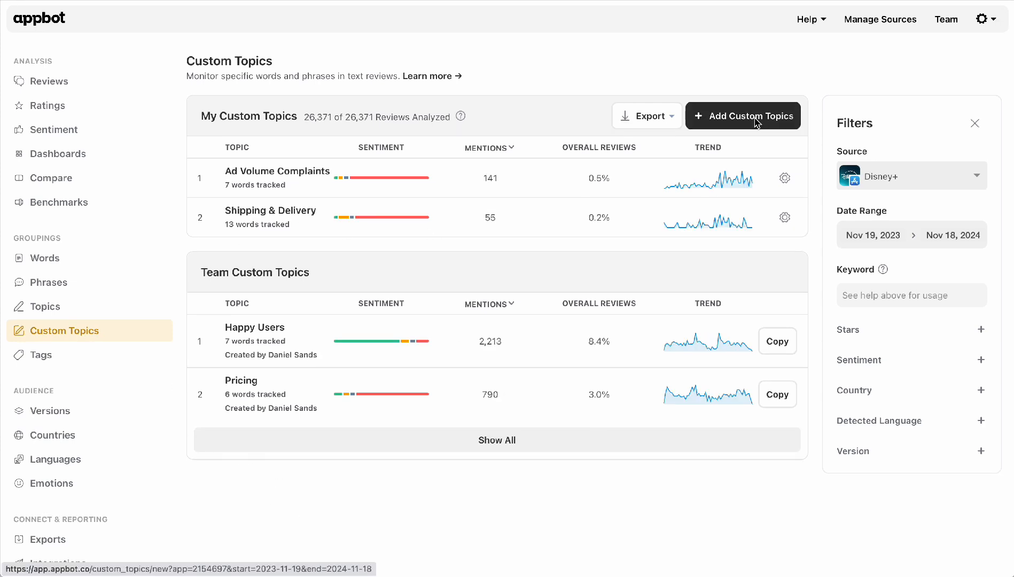
Start a new custom topic named "Ad Volume Complains" with "many ads" as its first included phrase
{"action": "left_click", "coordinate": [754, 118]}
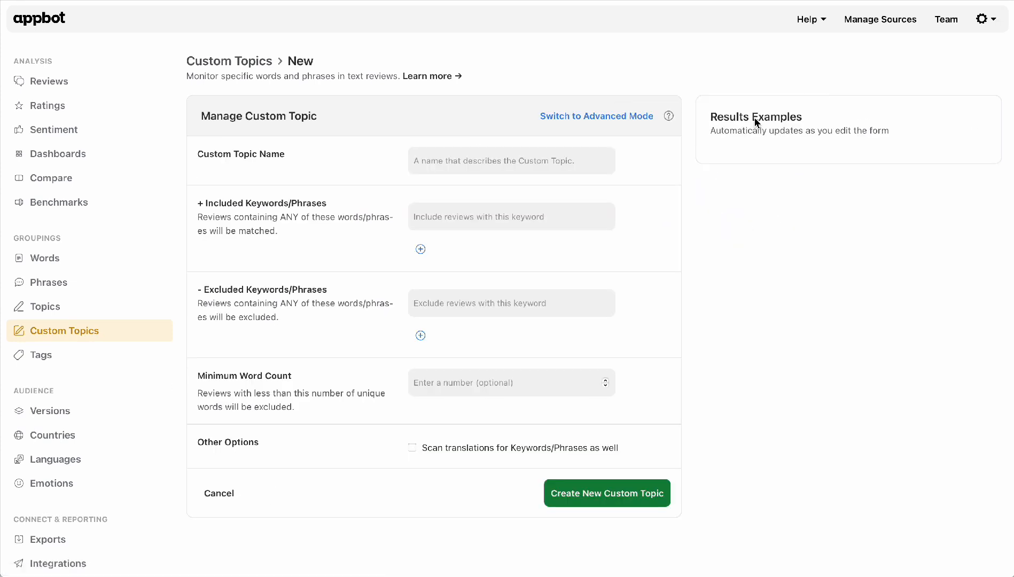
{"action": "left_click", "coordinate": [496, 163]}
{"action": "type", "text": "Ad Volume Complains"}
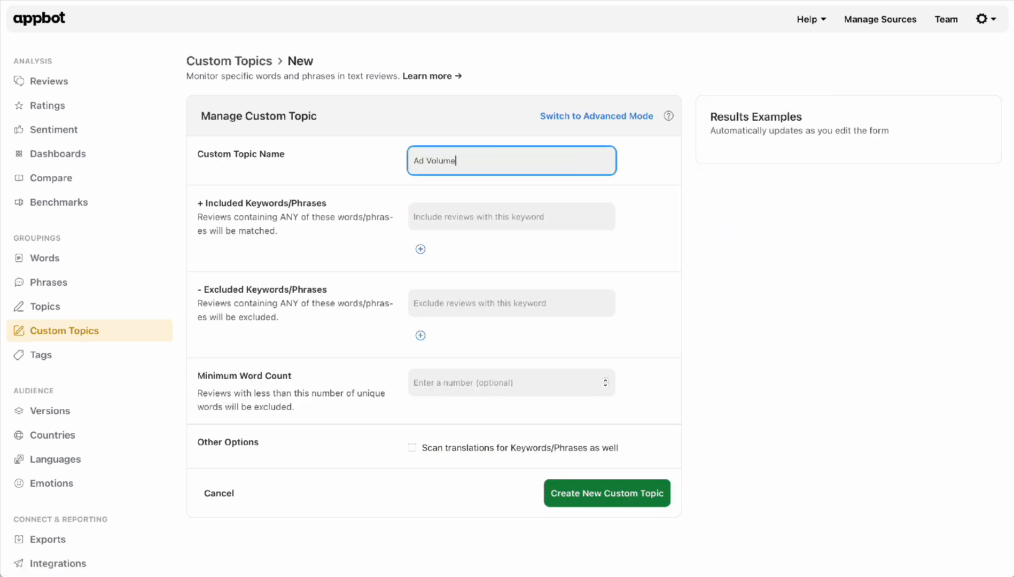
{"action": "left_click", "coordinate": [486, 218]}
{"action": "type", "text": "many ads"}
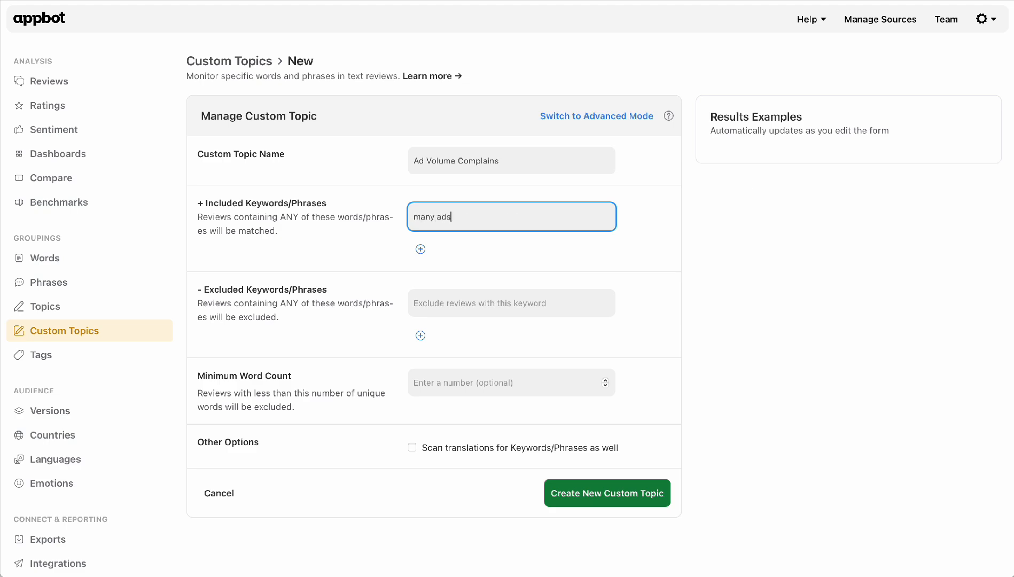
Add "ads every" and "watch ads again" to the custom topic's included phrases
{"action": "left_click", "coordinate": [420, 249]}
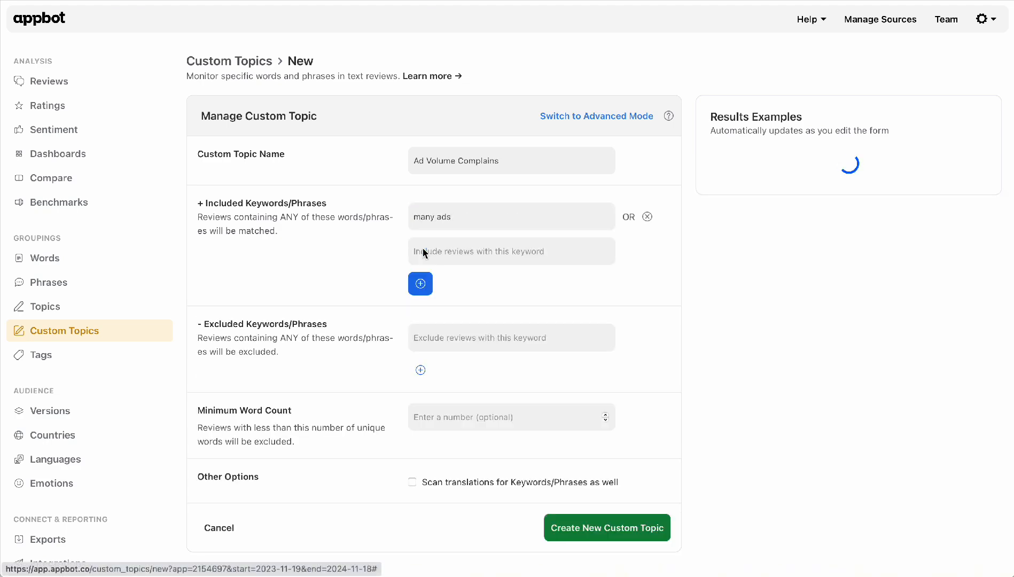
{"action": "scroll", "coordinate": [422, 251], "scroll_direction": "down", "scroll_amount": 3}
{"action": "left_click", "coordinate": [526, 138]}
{"action": "type", "text": "ads every"}
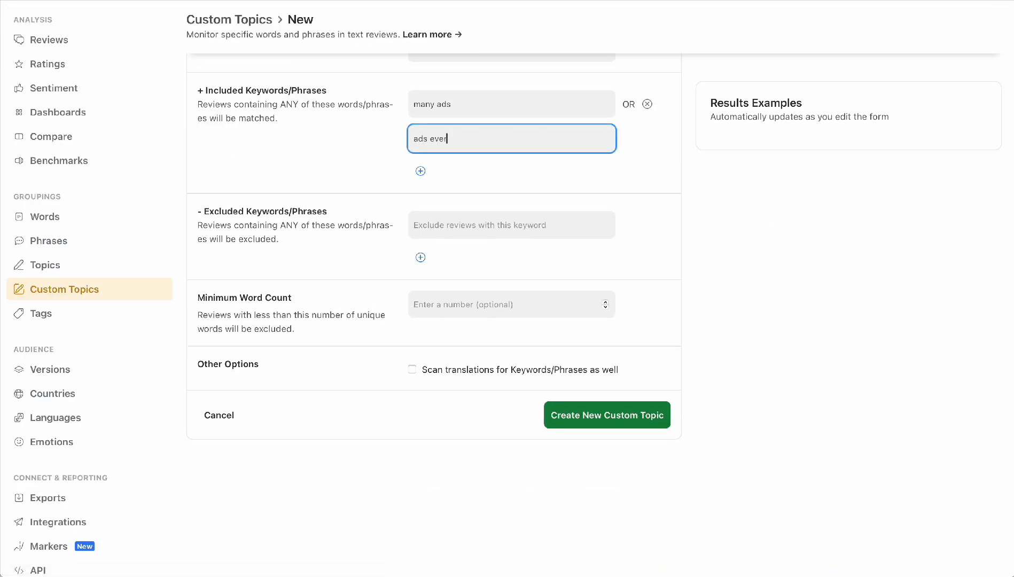
{"action": "left_click", "coordinate": [421, 171]}
{"action": "left_click", "coordinate": [422, 176]}
{"action": "type", "text": "watch ads again"}
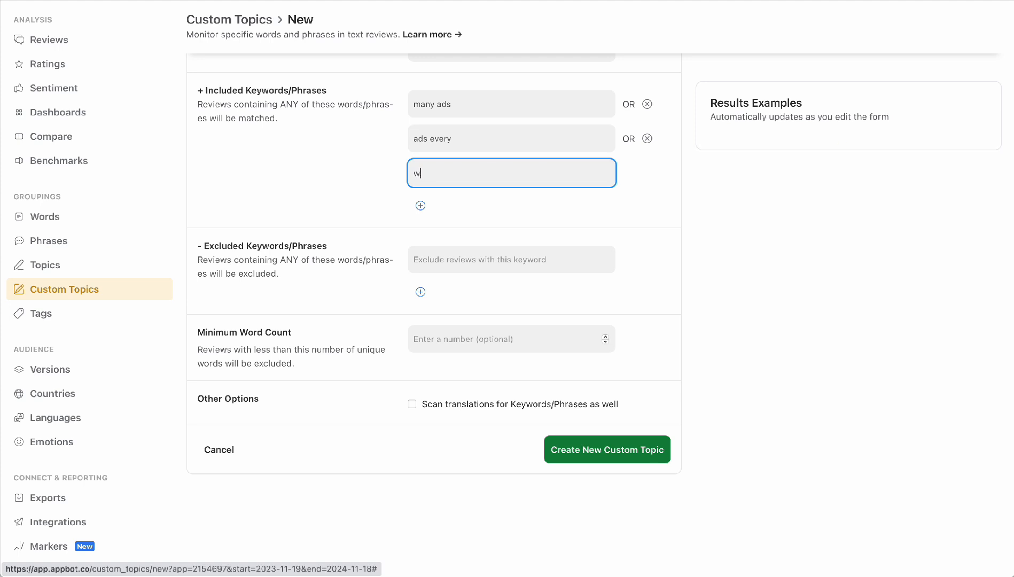
Add "many commercials" and "tons of ads" to the included phrases, and add another empty phrase entry
{"action": "left_click", "coordinate": [421, 206]}
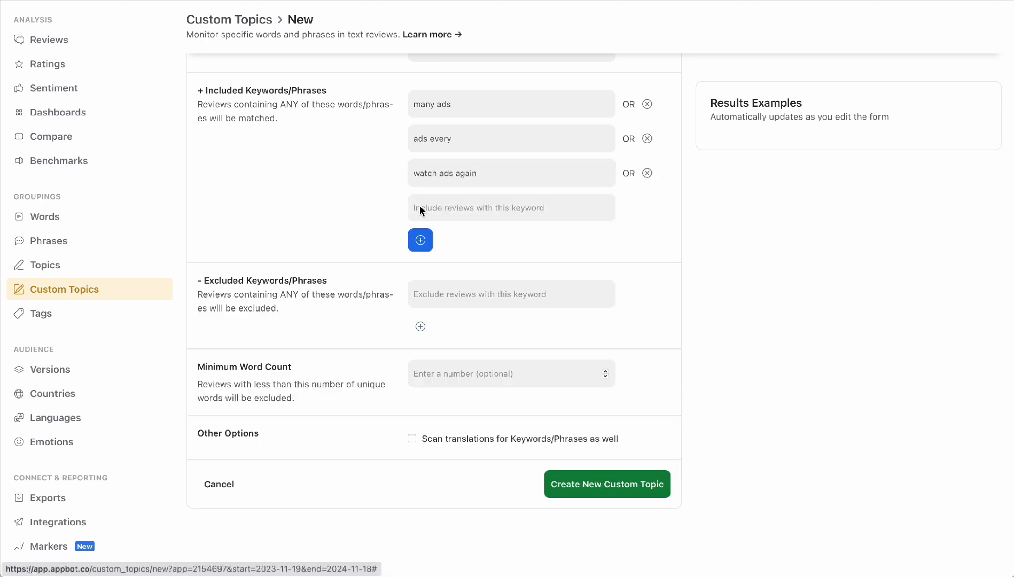
{"action": "left_click", "coordinate": [428, 208]}
{"action": "type", "text": "many commercials"}
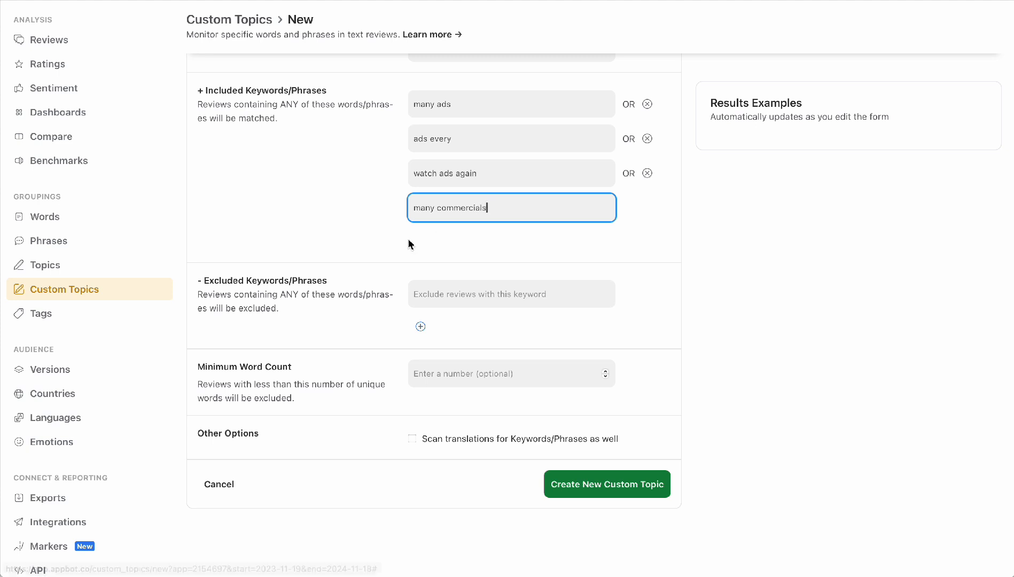
{"action": "left_click", "coordinate": [420, 240]}
{"action": "scroll", "coordinate": [418, 246], "scroll_direction": "down", "scroll_amount": 3}
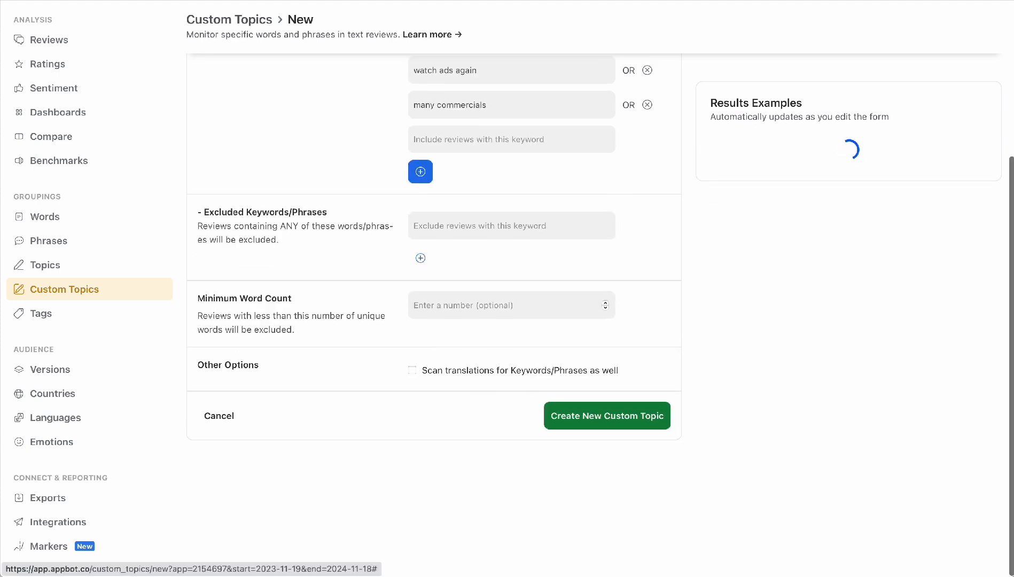
{"action": "left_click", "coordinate": [446, 136]}
{"action": "type", "text": "tons of ads"}
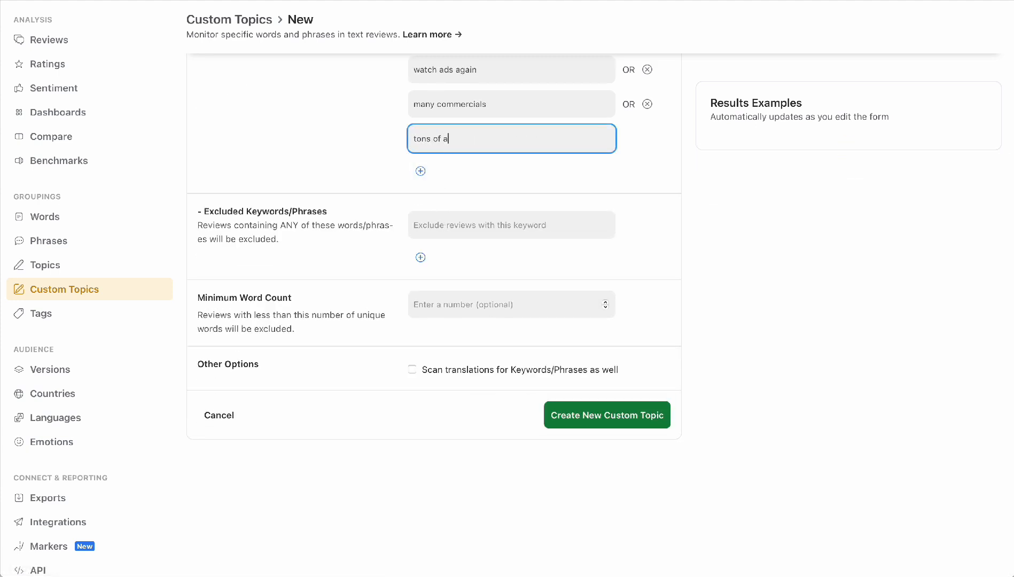
{"action": "left_click", "coordinate": [421, 171]}
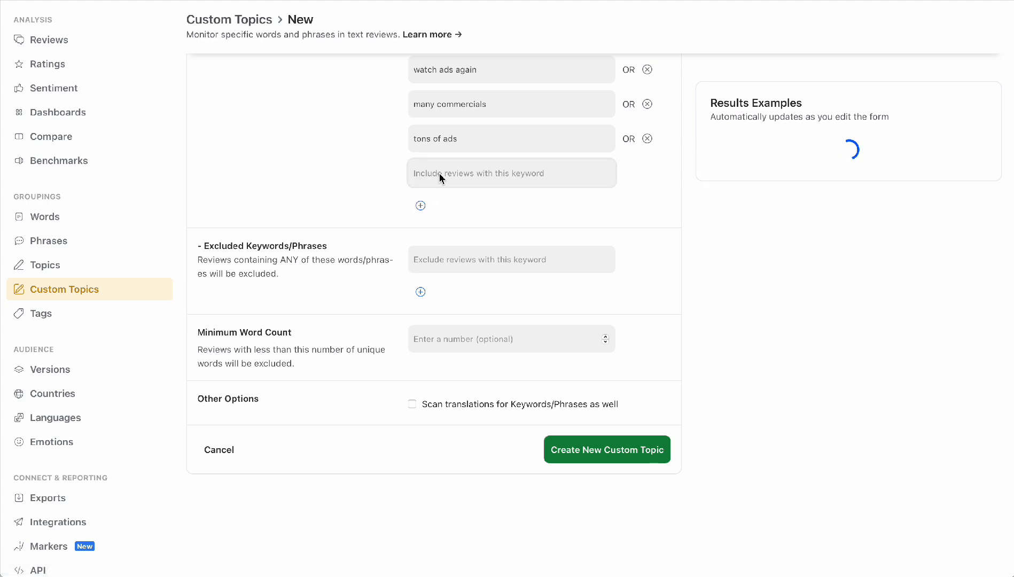
Add "a lot of ads" and "amount of ads" to the custom topic's included phrases
{"action": "left_click", "coordinate": [439, 173]}
{"action": "type", "text": "a lot"}
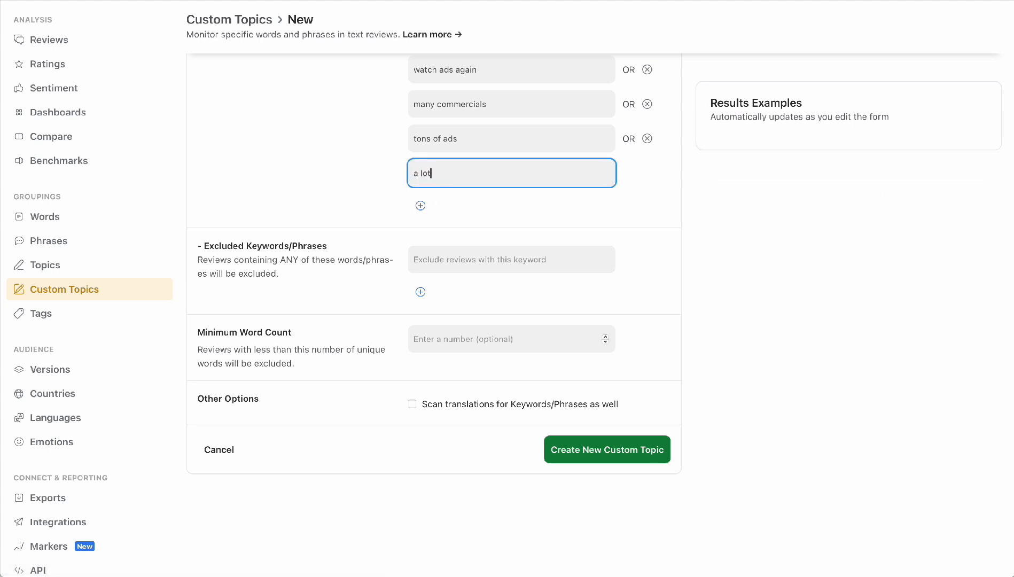
{"action": "type", "text": " of ads"}
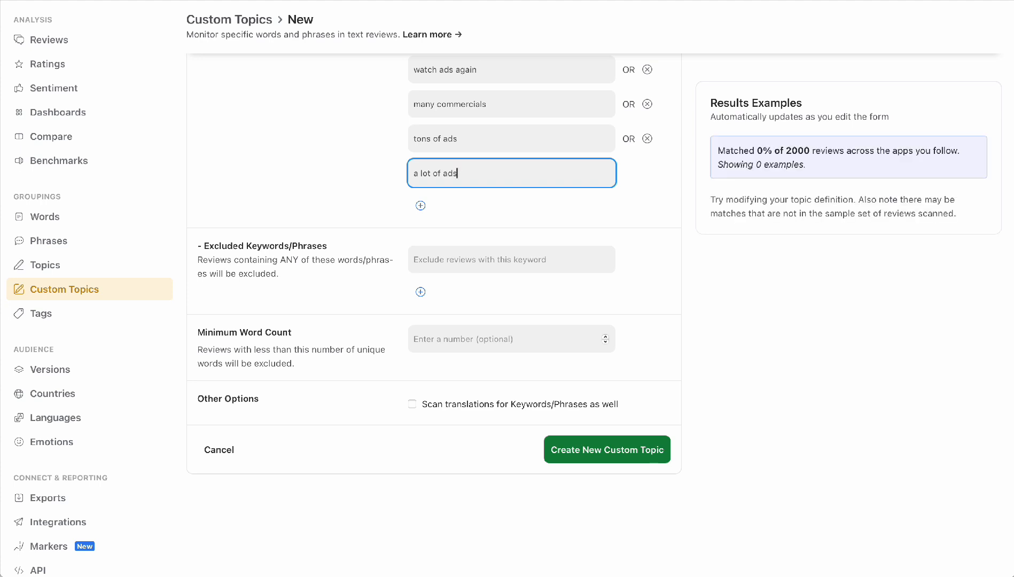
{"action": "left_click", "coordinate": [420, 205]}
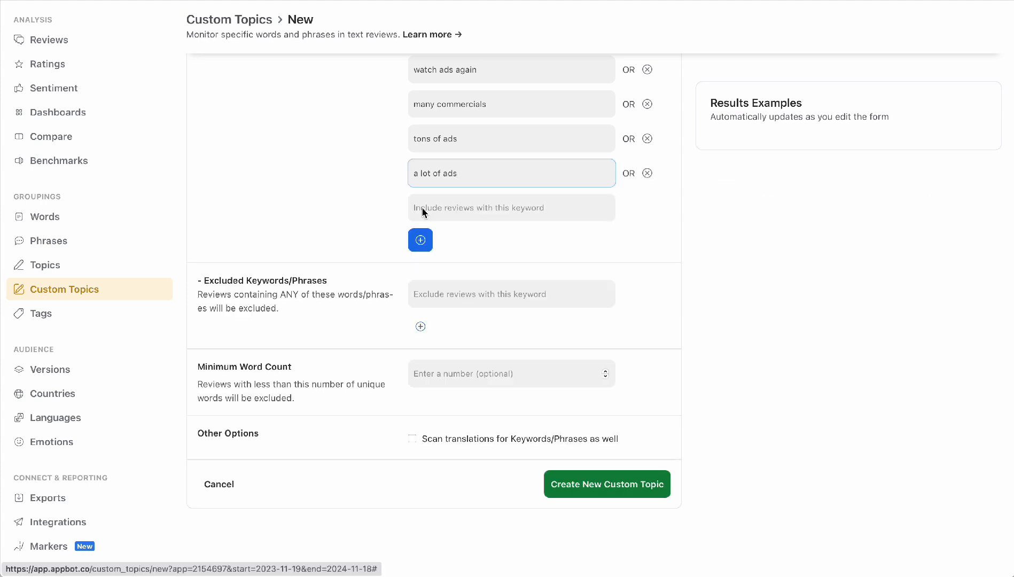
{"action": "type", "text": "amount of ads"}
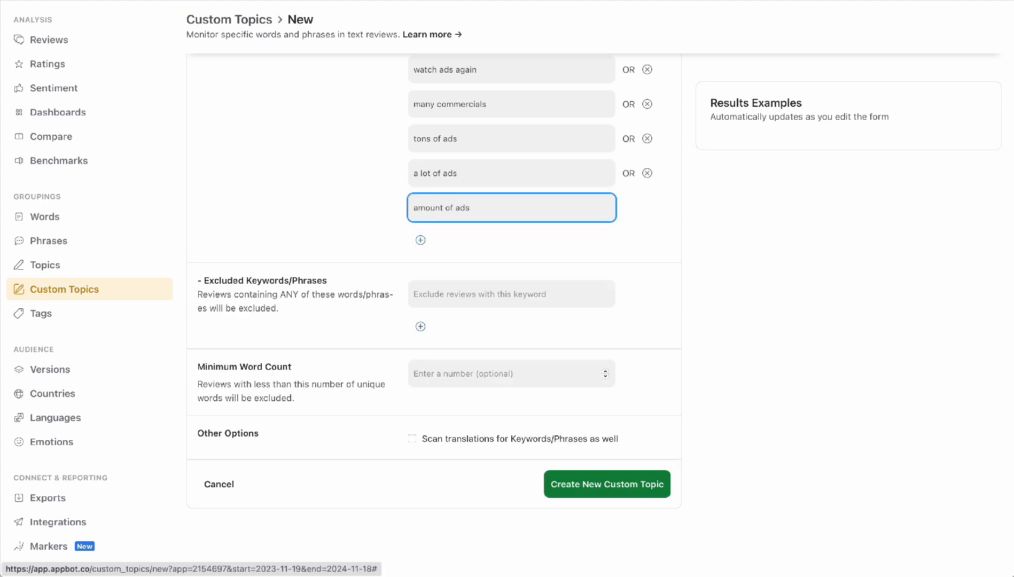
Exclude reviews containing the keywords "add" or "added" from the custom topic
{"action": "left_click", "coordinate": [445, 299]}
{"action": "type", "text": "add"}
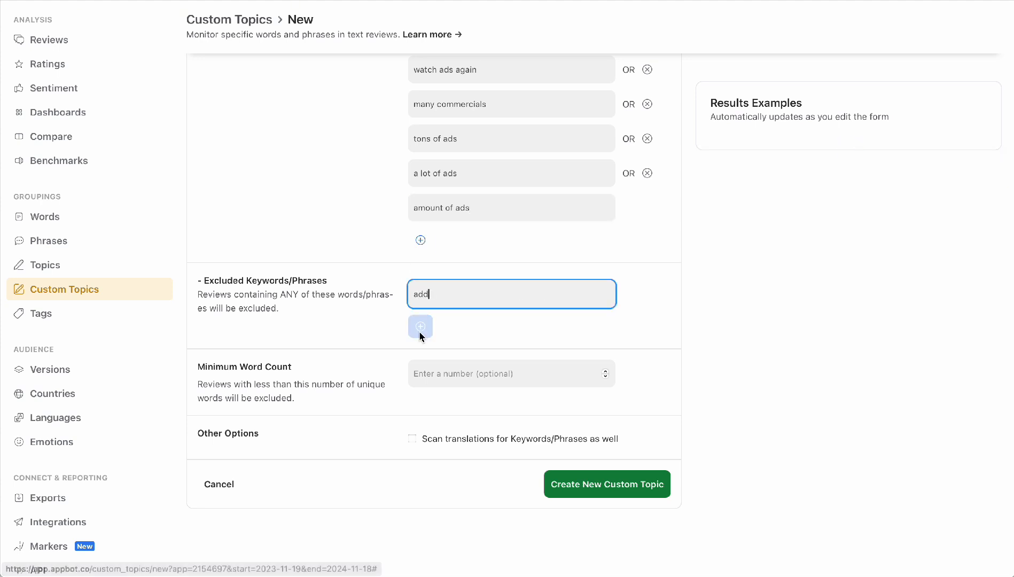
{"action": "left_click", "coordinate": [420, 326]}
{"action": "type", "text": "added"}
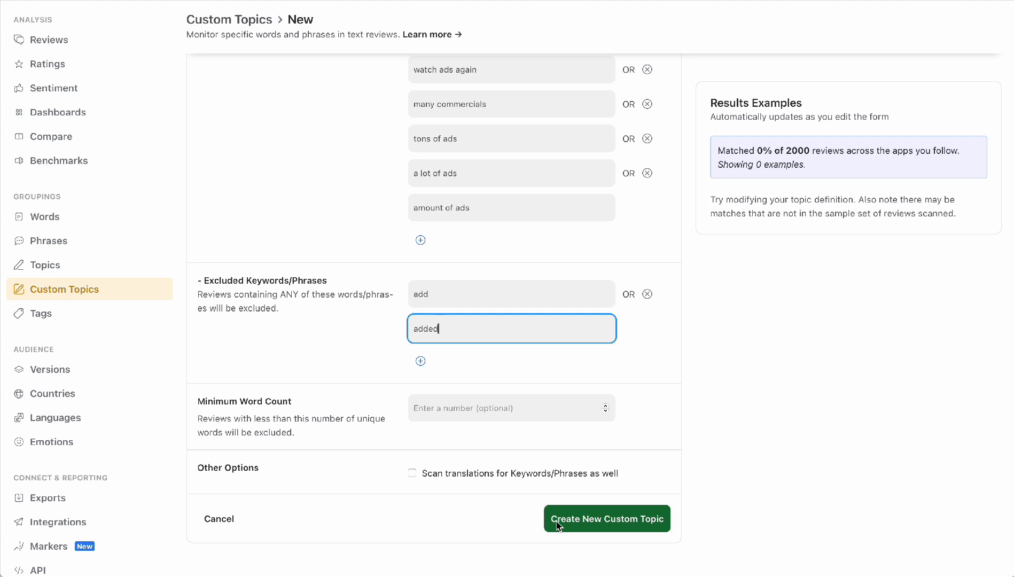
Include translations in the keyword scan, set a minimum word count, and create the custom topic
{"action": "left_click", "coordinate": [412, 473]}
{"action": "left_click", "coordinate": [532, 411]}
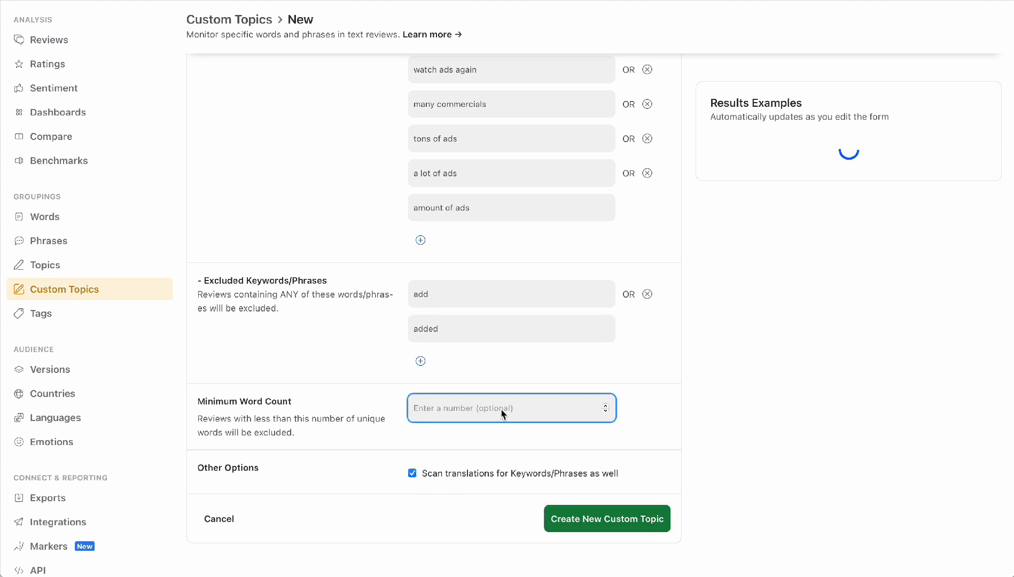
{"action": "type", "text": "4"}
{"action": "left_click", "coordinate": [605, 406]}
{"action": "left_click", "coordinate": [636, 519]}
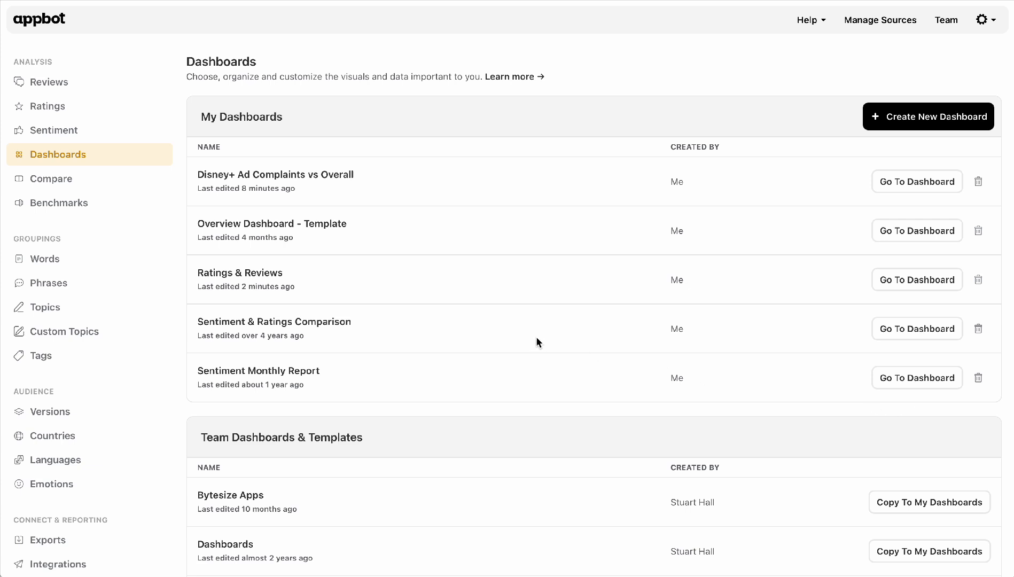
Open the "Disney+ Ad Complaints vs Overall" dashboard and compare overall sentiment and stars with the advertising topic widgets
{"action": "left_click", "coordinate": [270, 277]}
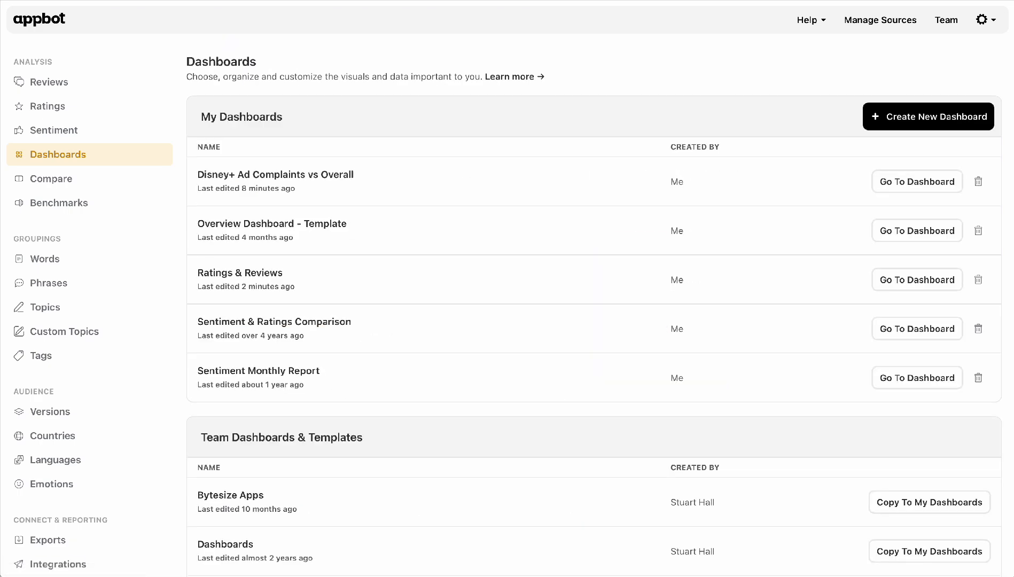
{"action": "left_click", "coordinate": [261, 175]}
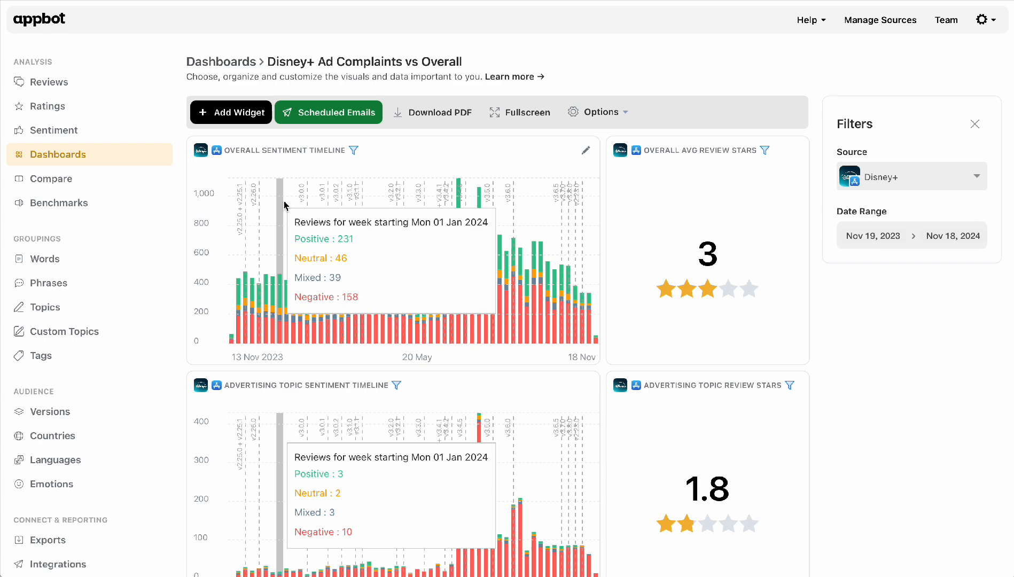
{"action": "scroll", "coordinate": [687, 202], "scroll_direction": "down", "scroll_amount": 2}
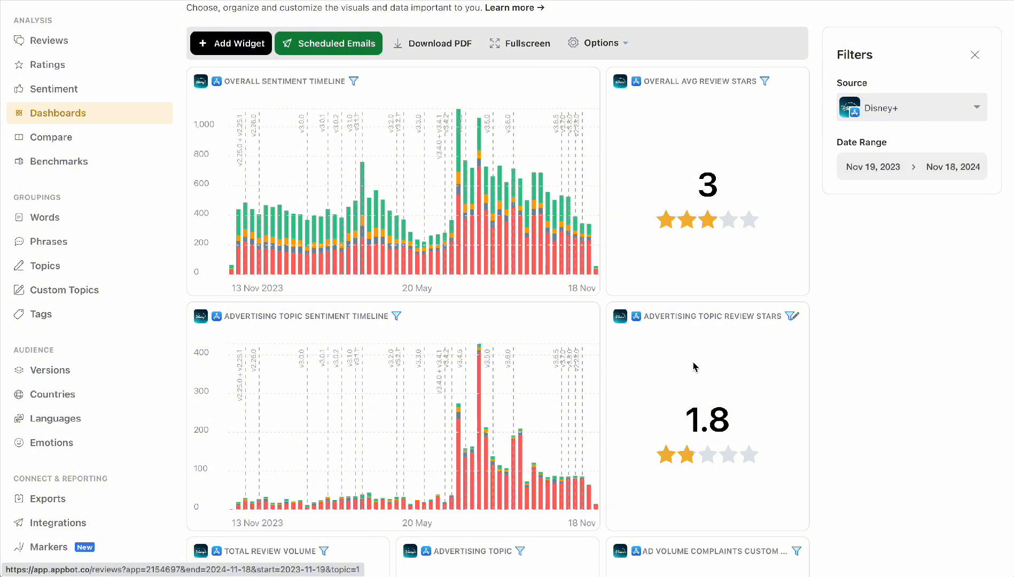
{"action": "scroll", "coordinate": [694, 366], "scroll_direction": "down", "scroll_amount": 3}
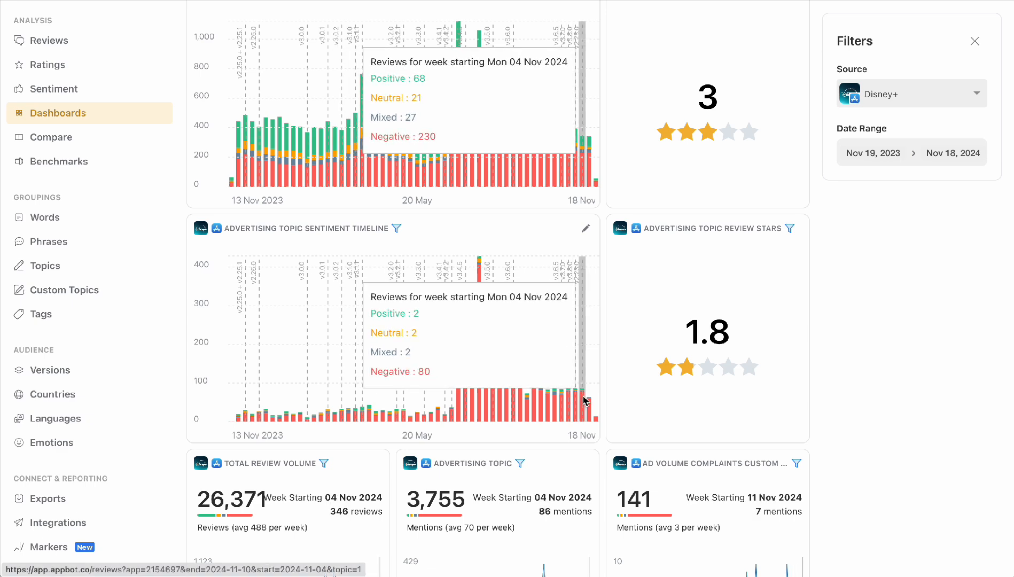
{"action": "scroll", "coordinate": [349, 119], "scroll_direction": "up", "scroll_amount": 3}
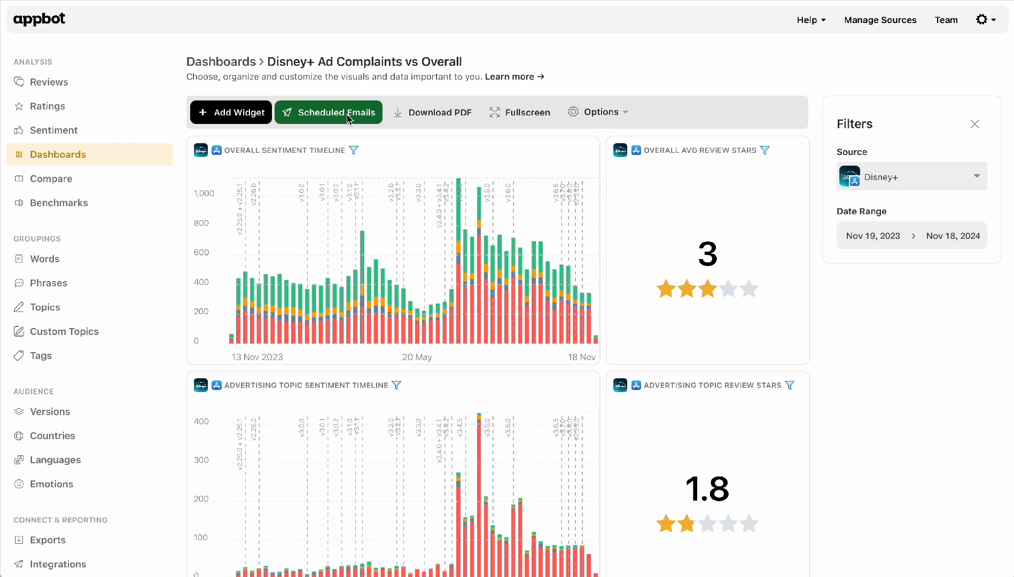
Schedule the dashboard's PDF email for every month and download the dashboard as a PDF
{"action": "left_click", "coordinate": [348, 118]}
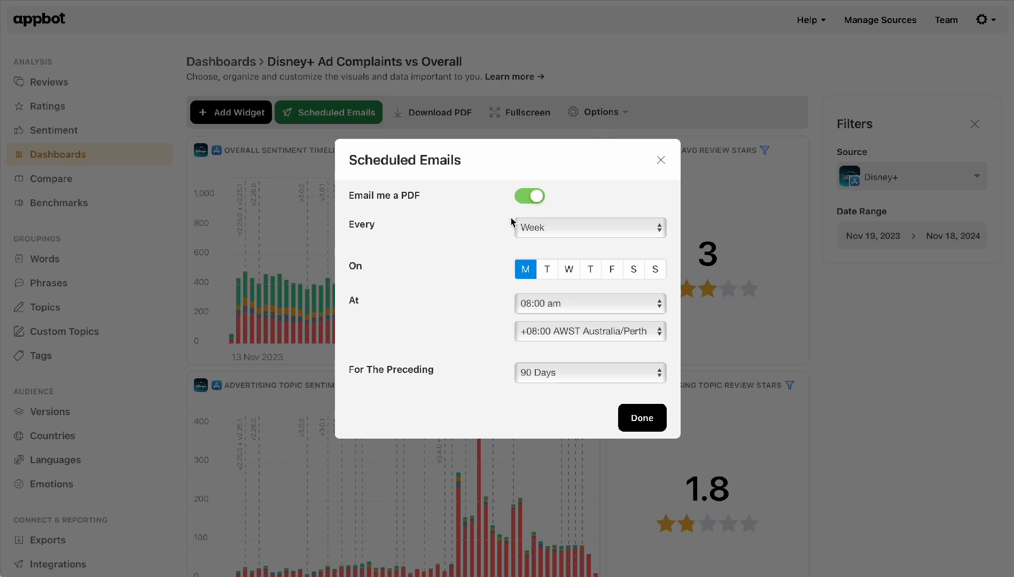
{"action": "left_click", "coordinate": [575, 234]}
{"action": "left_click", "coordinate": [574, 242]}
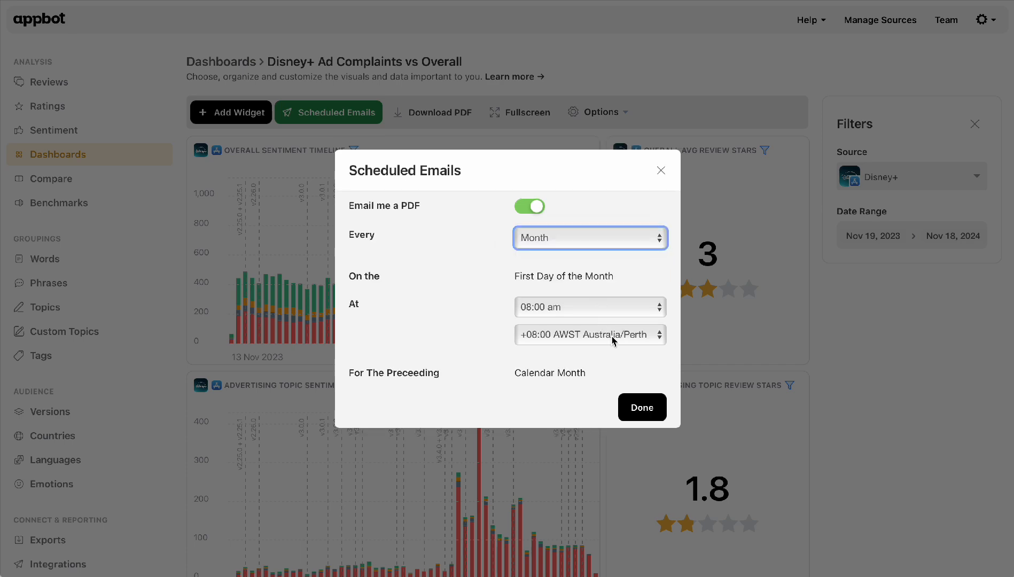
{"action": "left_click", "coordinate": [639, 408]}
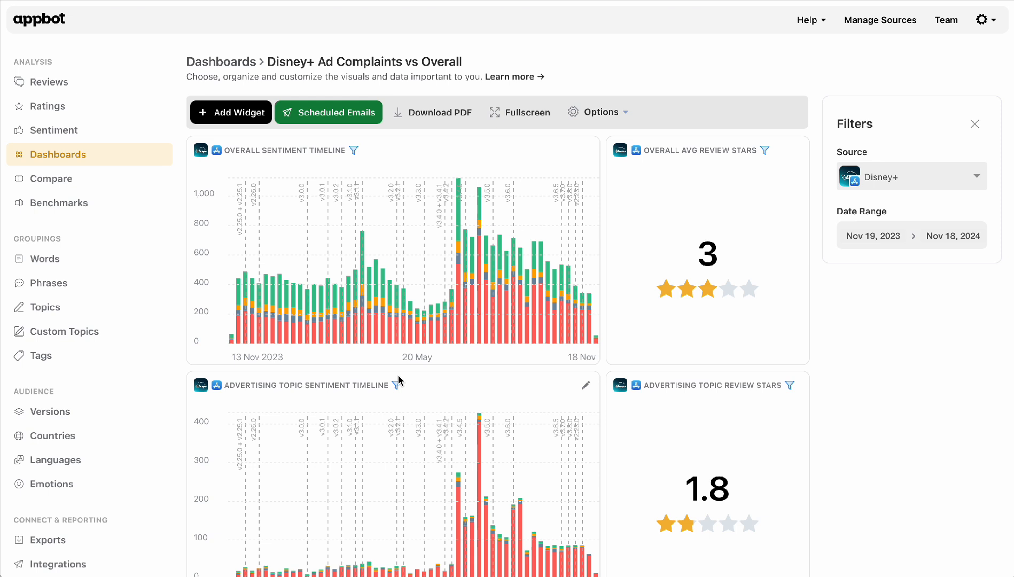
{"action": "left_click", "coordinate": [444, 119]}
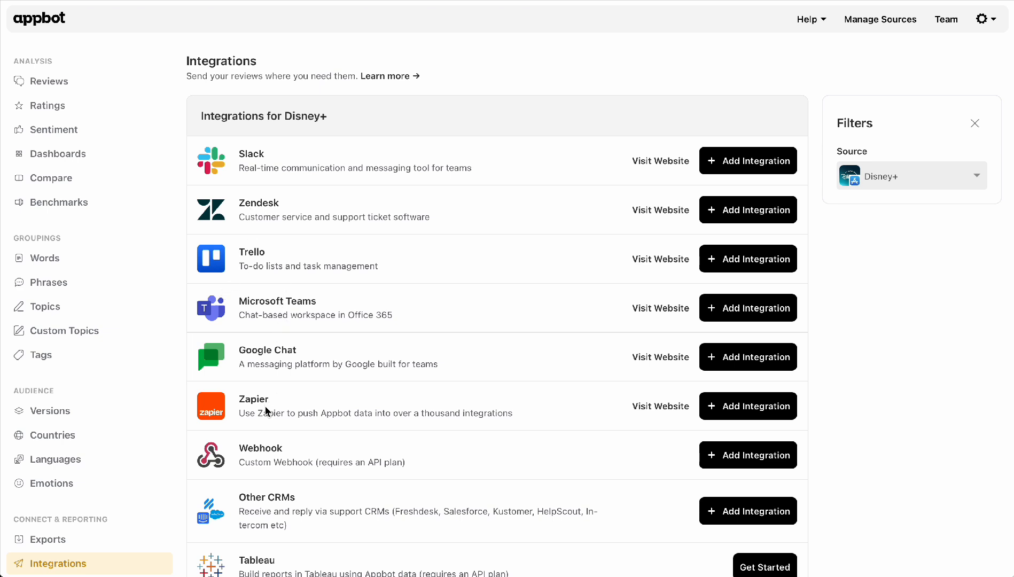
Review the available integrations for Disney+ and connect Slack, authorizing it to post to the 5-star-reviews-marketing channel
{"action": "scroll", "coordinate": [262, 461], "scroll_direction": "down", "scroll_amount": 2}
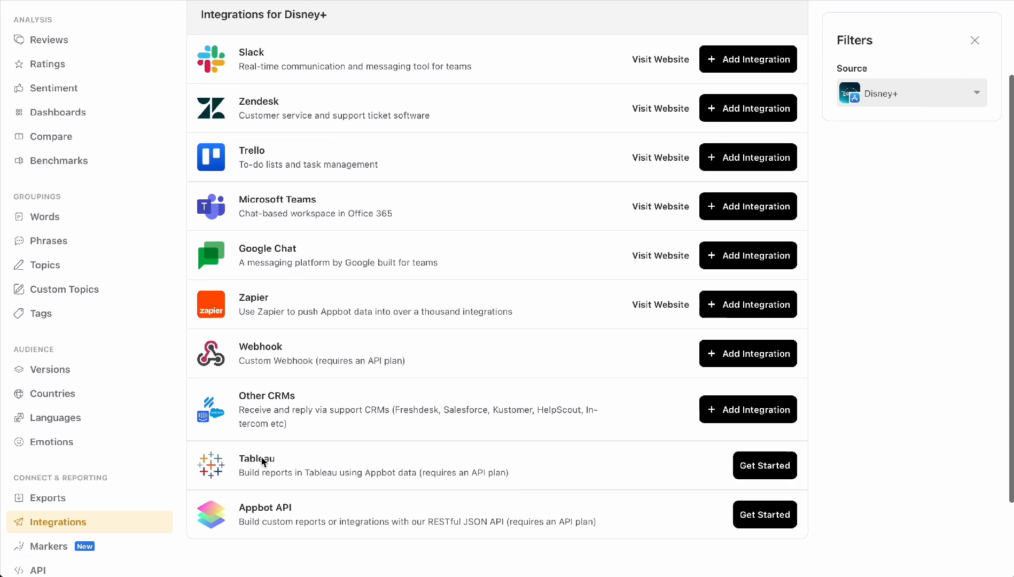
{"action": "scroll", "coordinate": [263, 513], "scroll_direction": "up", "scroll_amount": 2}
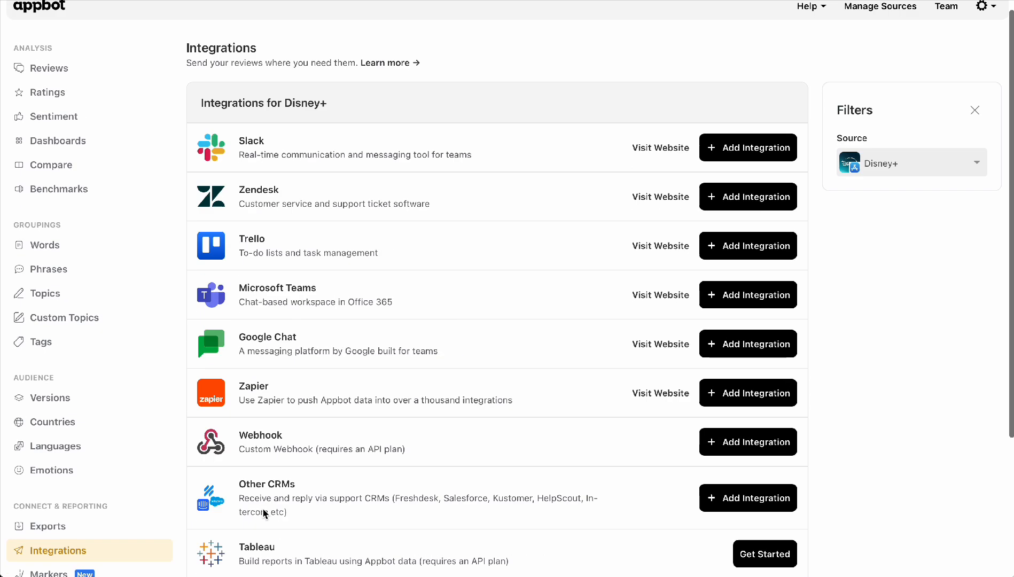
{"action": "left_click", "coordinate": [753, 164]}
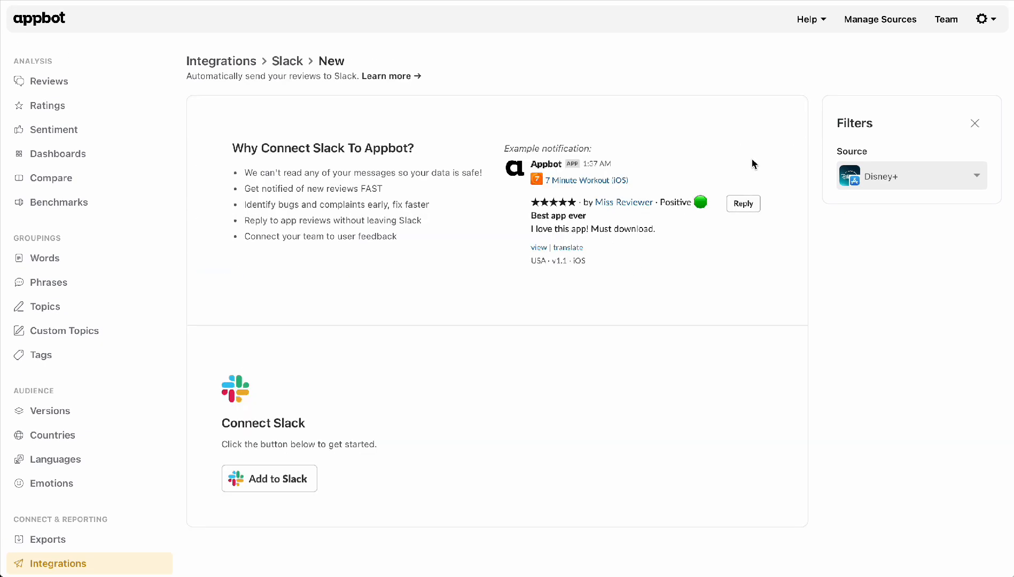
{"action": "left_click", "coordinate": [266, 481]}
{"action": "left_click", "coordinate": [543, 374]}
{"action": "left_click", "coordinate": [544, 418]}
{"action": "left_click", "coordinate": [543, 417]}
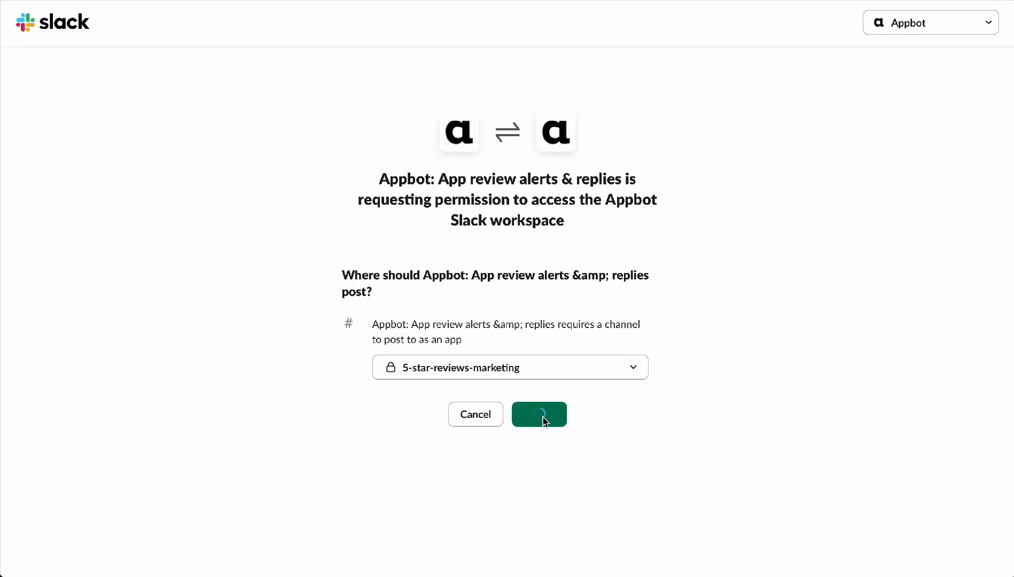
Limit the Slack integration to 5-star reviews by excluding 1, 2, 3 and 4 stars, and save it
{"action": "scroll", "coordinate": [287, 407], "scroll_direction": "down", "scroll_amount": 4}
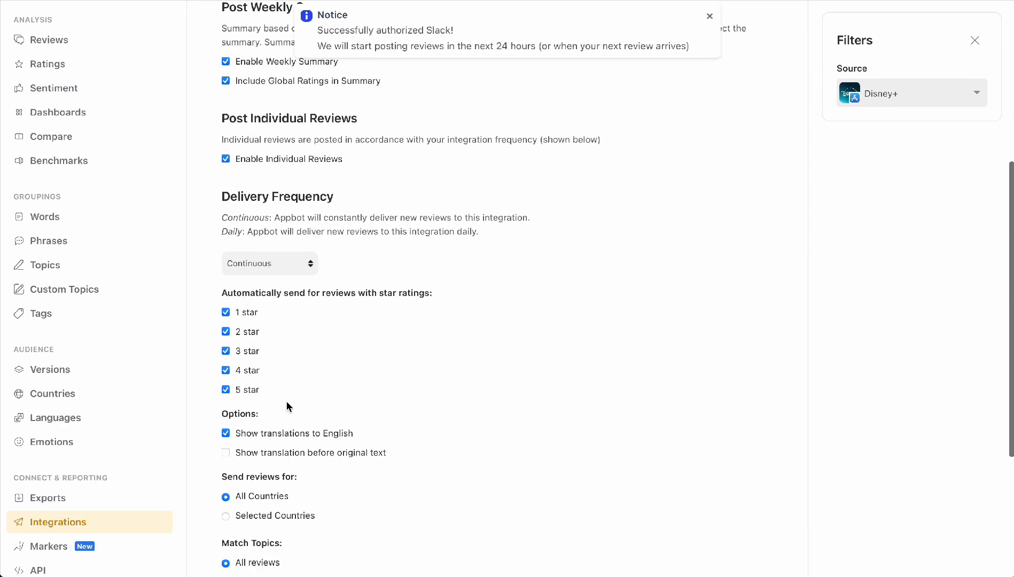
{"action": "left_click", "coordinate": [225, 371]}
{"action": "left_click", "coordinate": [225, 351]}
{"action": "left_click", "coordinate": [226, 332]}
{"action": "left_click", "coordinate": [226, 311]}
{"action": "scroll", "coordinate": [327, 357], "scroll_direction": "down", "scroll_amount": 5}
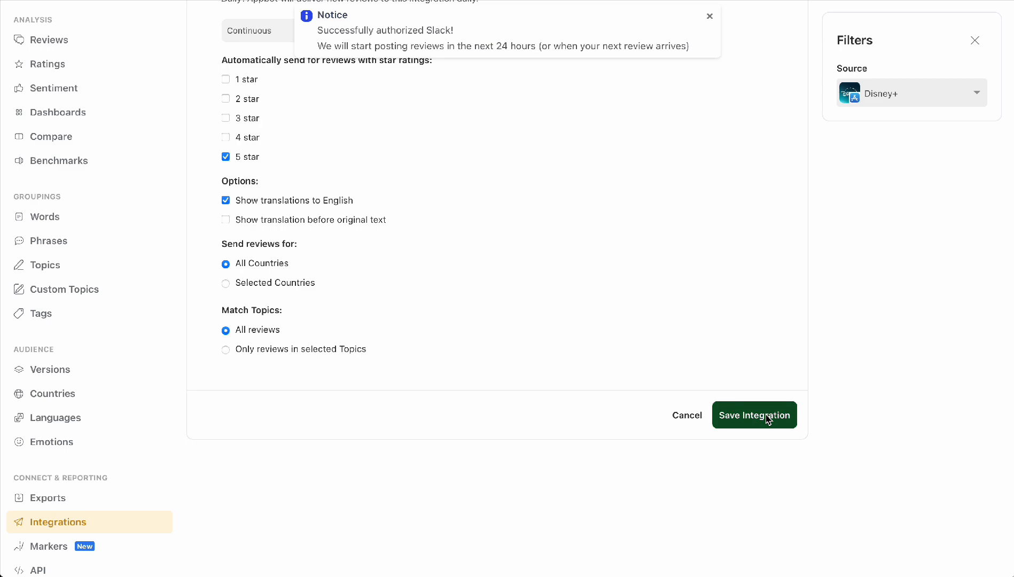
{"action": "left_click", "coordinate": [767, 418]}
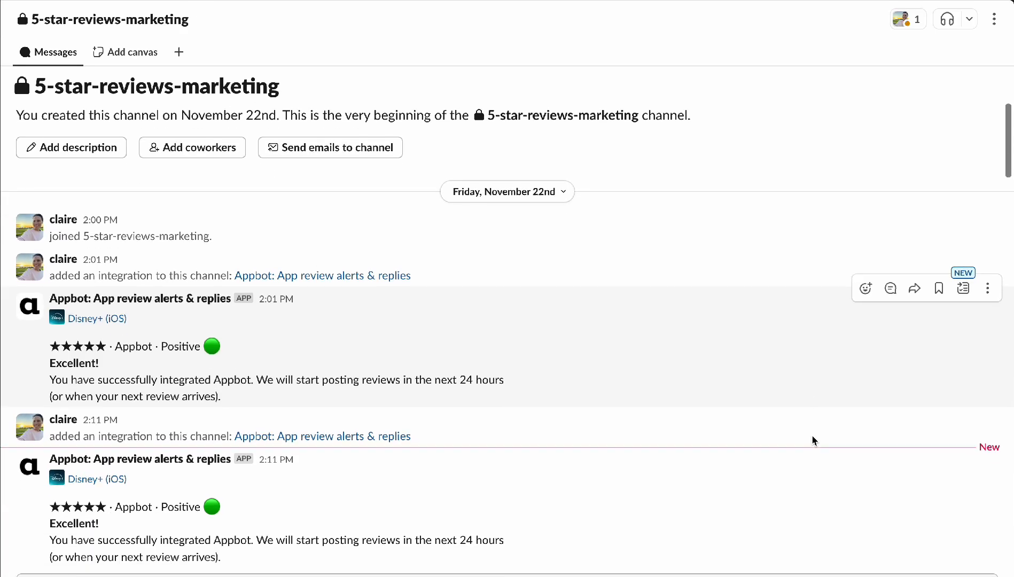
Switch to Slack and examine the Disney+ reviews posted in the 5-star-reviews-marketing channel
{"action": "scroll", "coordinate": [811, 435], "scroll_direction": "down", "scroll_amount": 10}
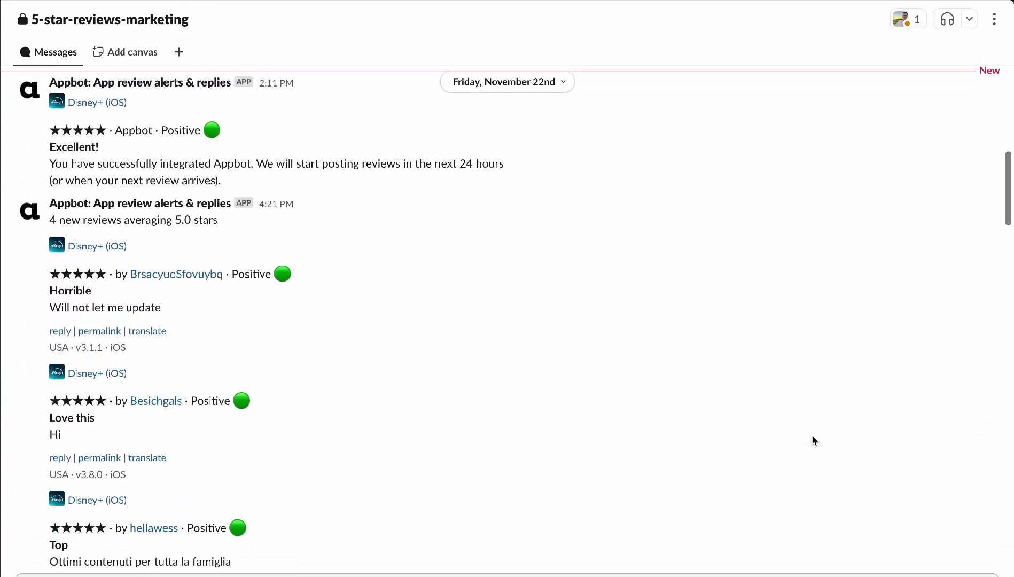
{"action": "scroll", "coordinate": [810, 440], "scroll_direction": "down", "scroll_amount": 10}
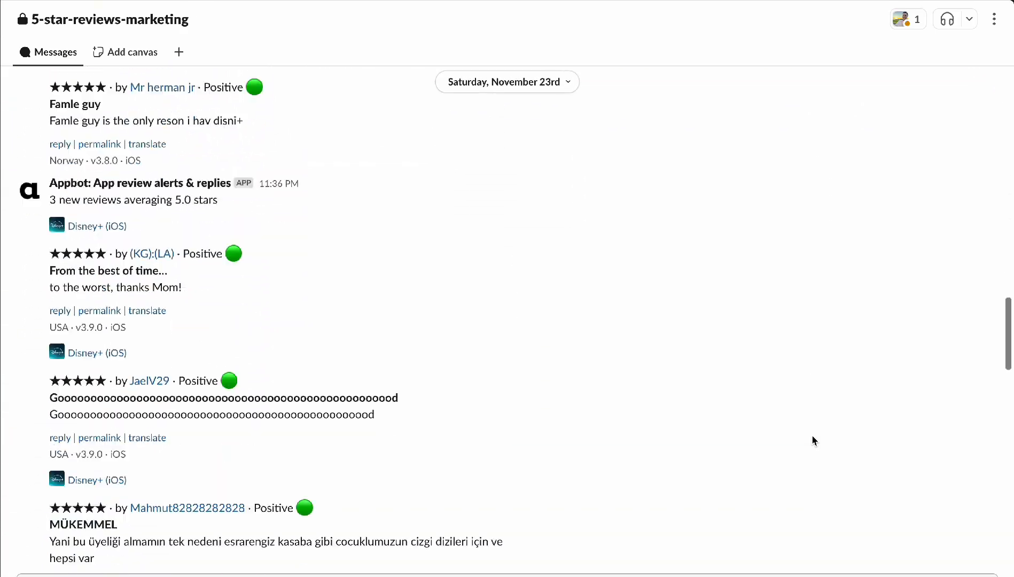
{"action": "scroll", "coordinate": [811, 440], "scroll_direction": "down", "scroll_amount": 5}
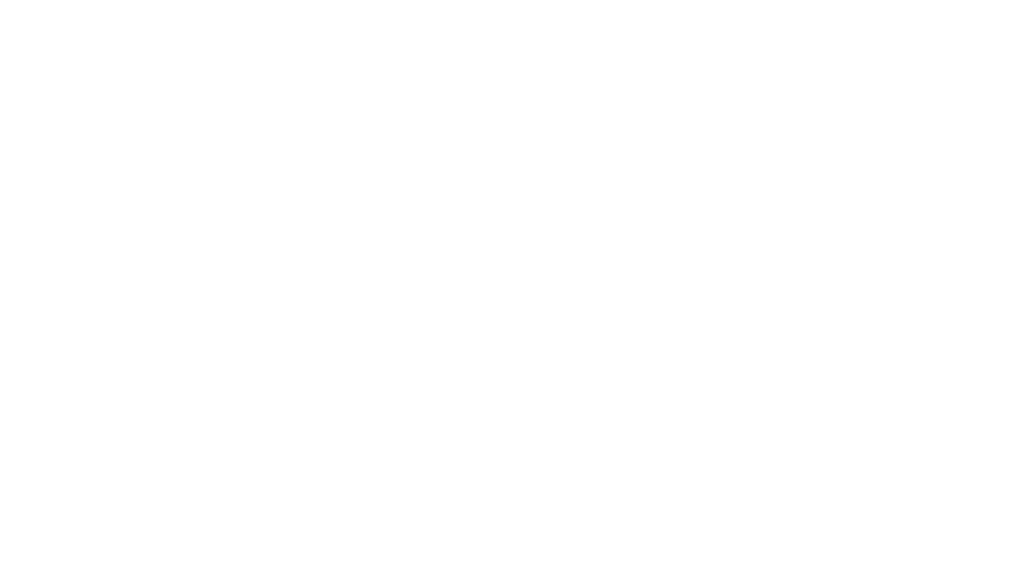